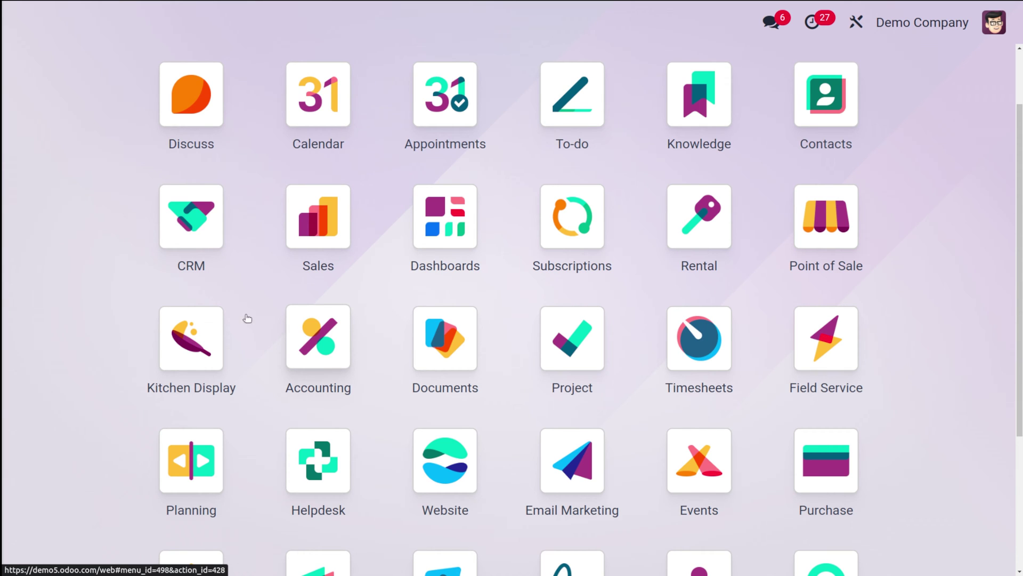
# Launch the Sales app from the Odoo home screen to reach the My Quotations list.
pyautogui.click(314, 216)
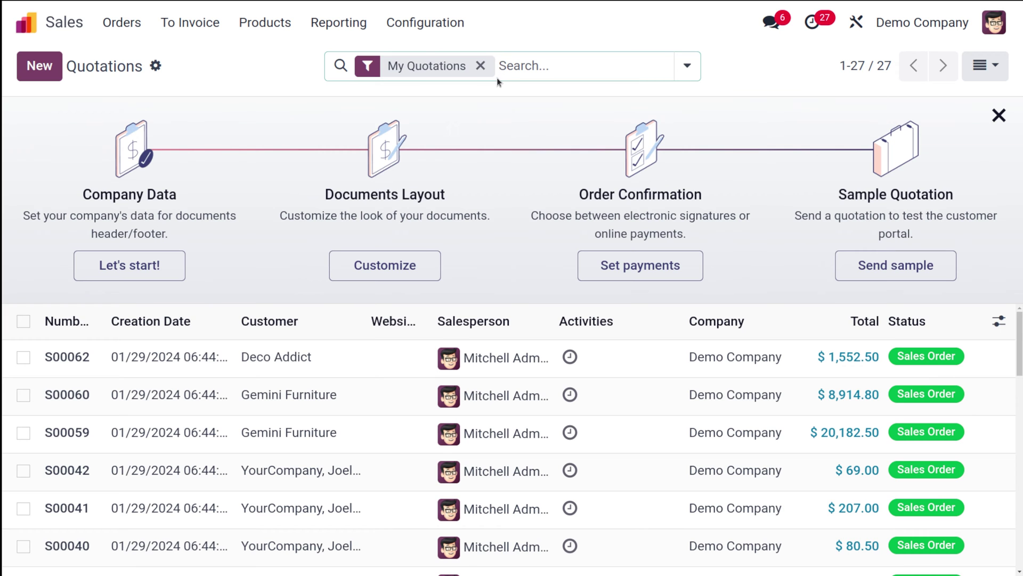
# Clear the My Quotations facet and scroll through all 65 quotations and sales orders.
pyautogui.press('BackSpace')
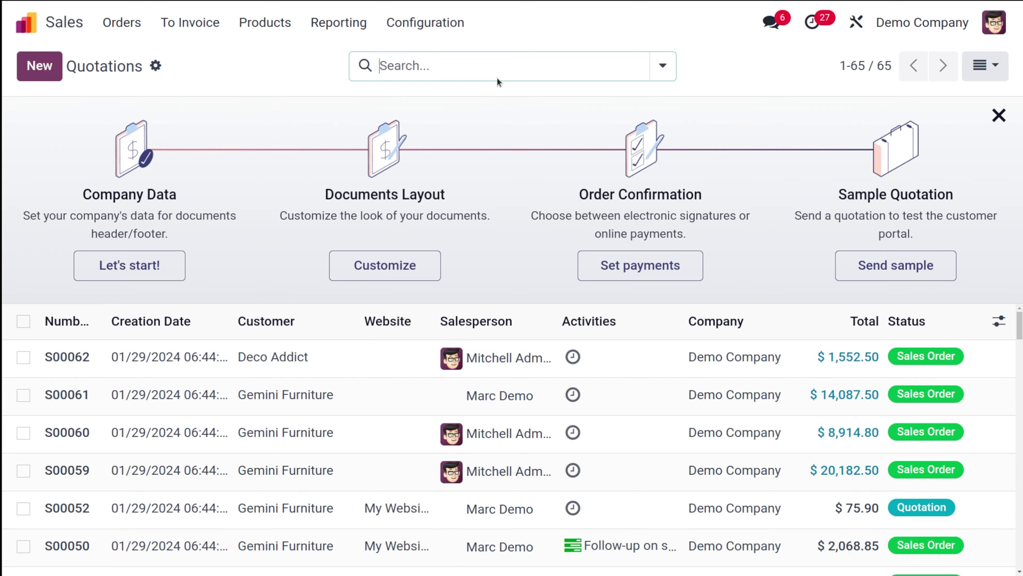
pyautogui.scroll(-15, 462, 393)
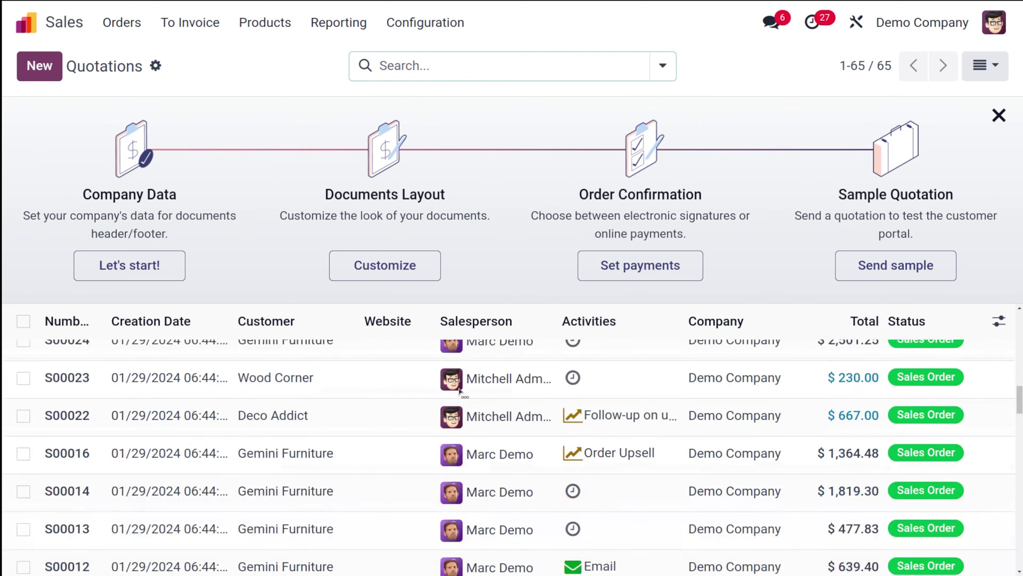
pyautogui.scroll(8, 461, 393)
pyautogui.scroll(7, 461, 394)
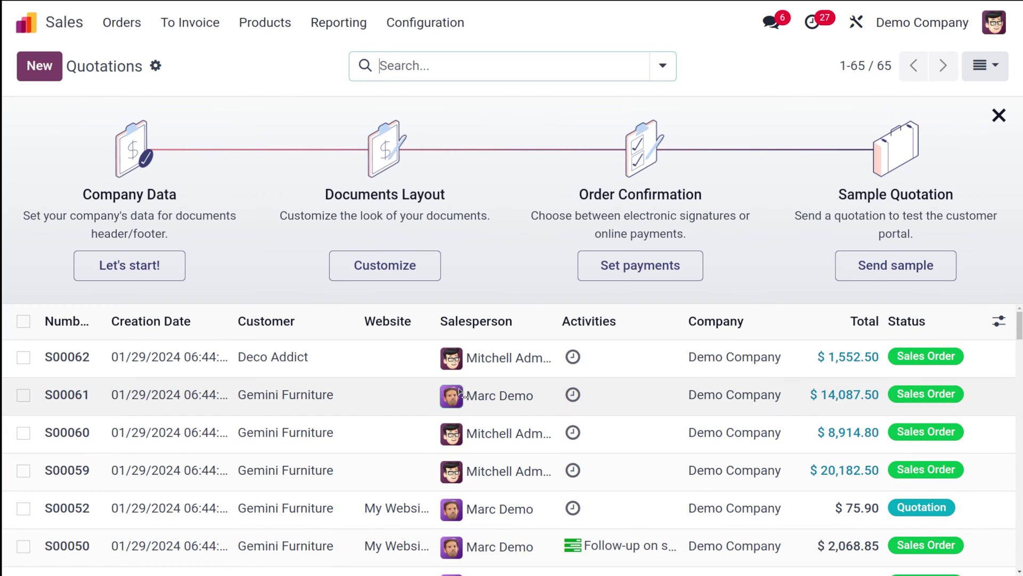
pyautogui.scroll(-2, 461, 393)
pyautogui.scroll(2, 461, 394)
pyautogui.scroll(-20, 461, 393)
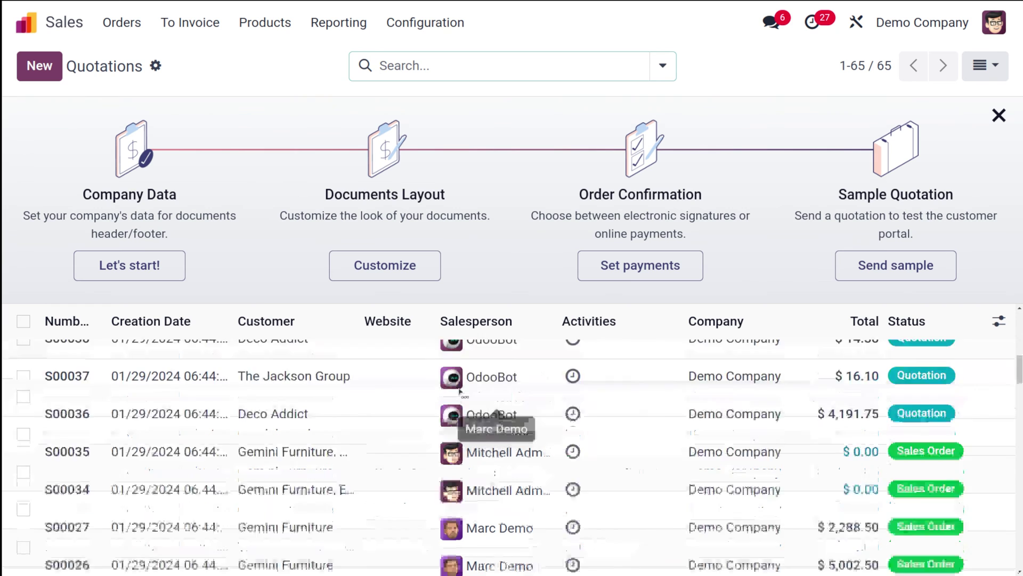
pyautogui.scroll(20, 462, 393)
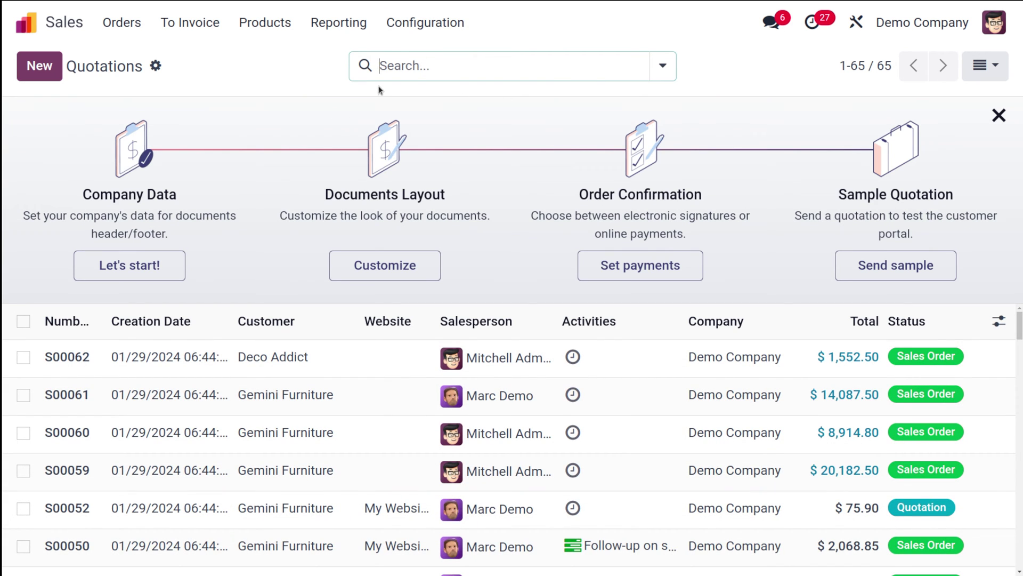
pyautogui.click(663, 70)
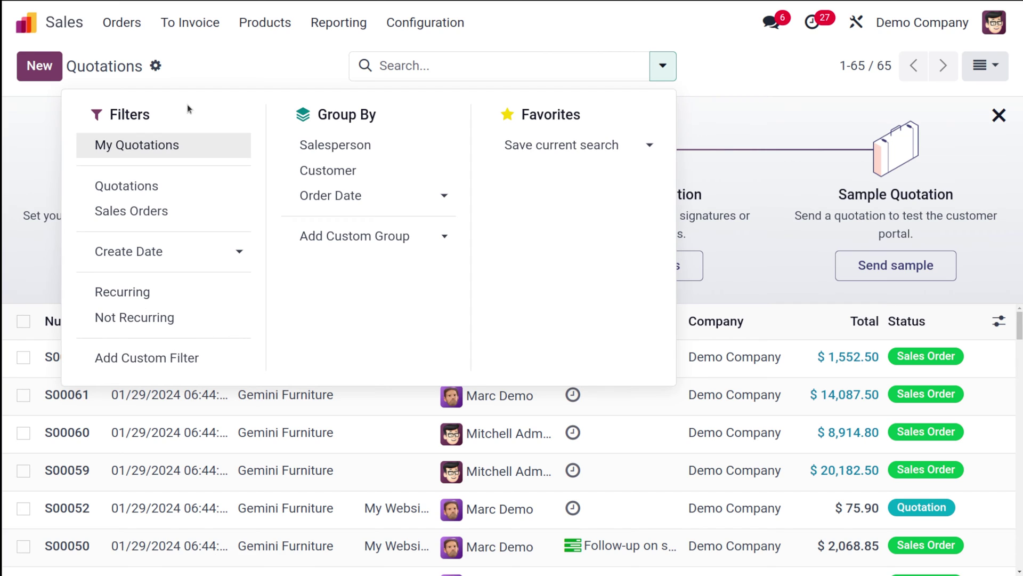
pyautogui.click(151, 149)
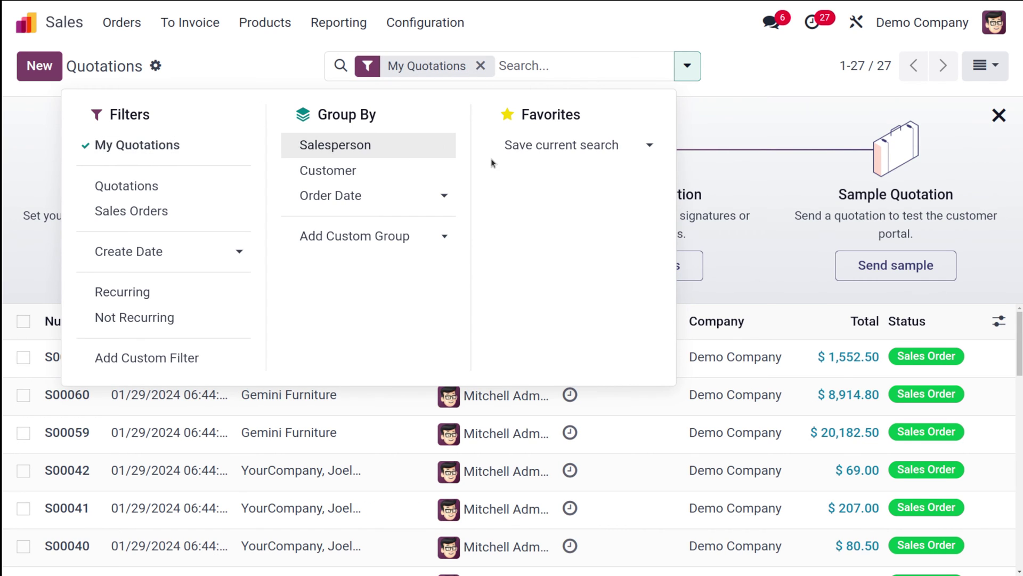
pyautogui.click(786, 68)
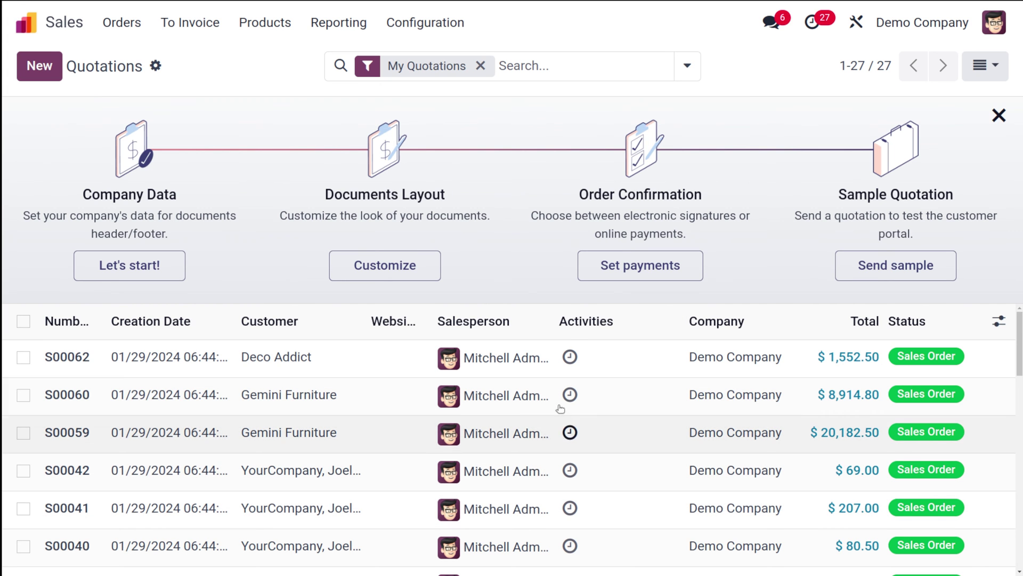
pyautogui.scroll(-10, 559, 362)
pyautogui.scroll(10, 556, 361)
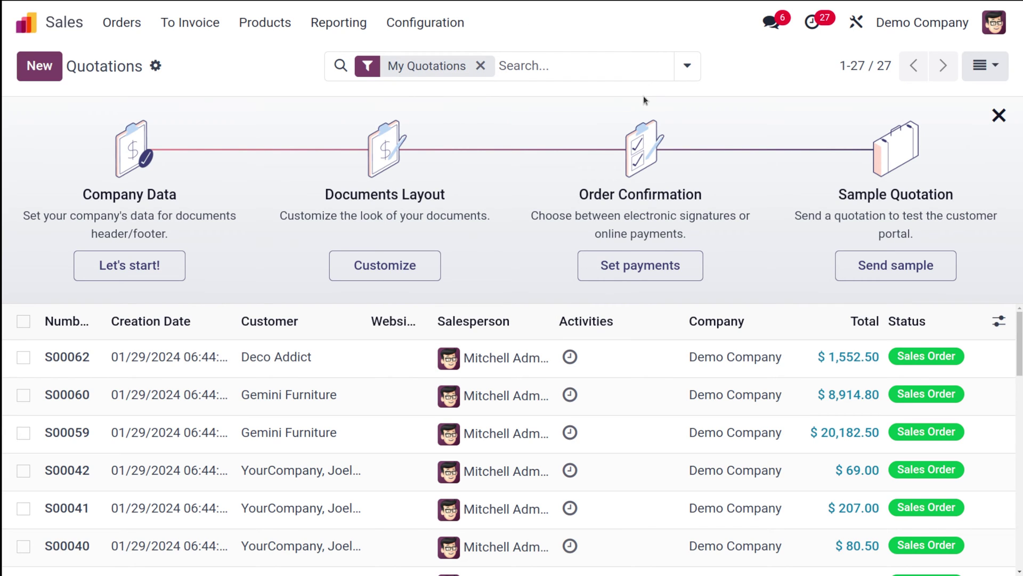
pyautogui.click(645, 74)
pyautogui.press('BackSpace')
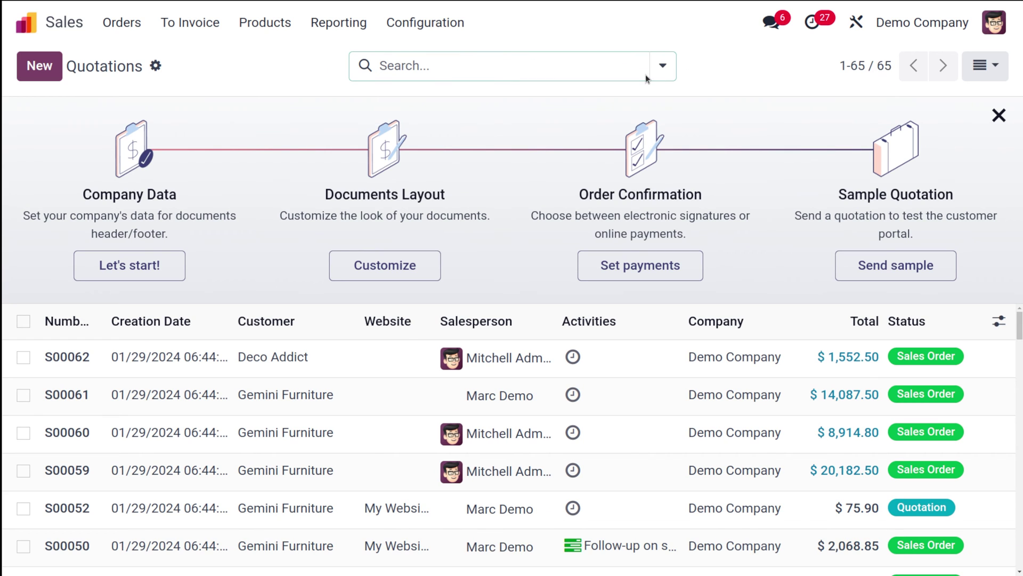
pyautogui.click(664, 74)
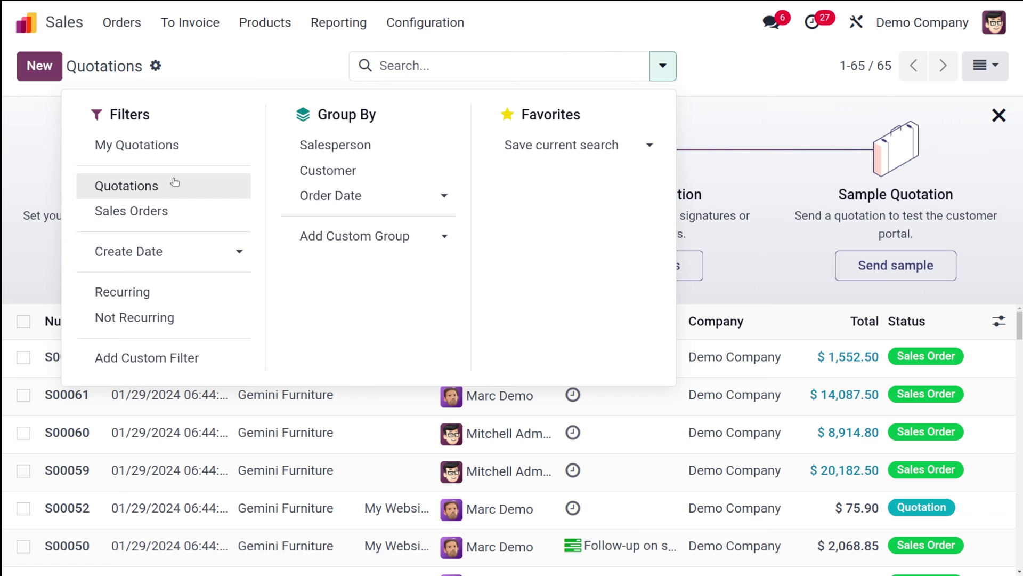
pyautogui.click(728, 267)
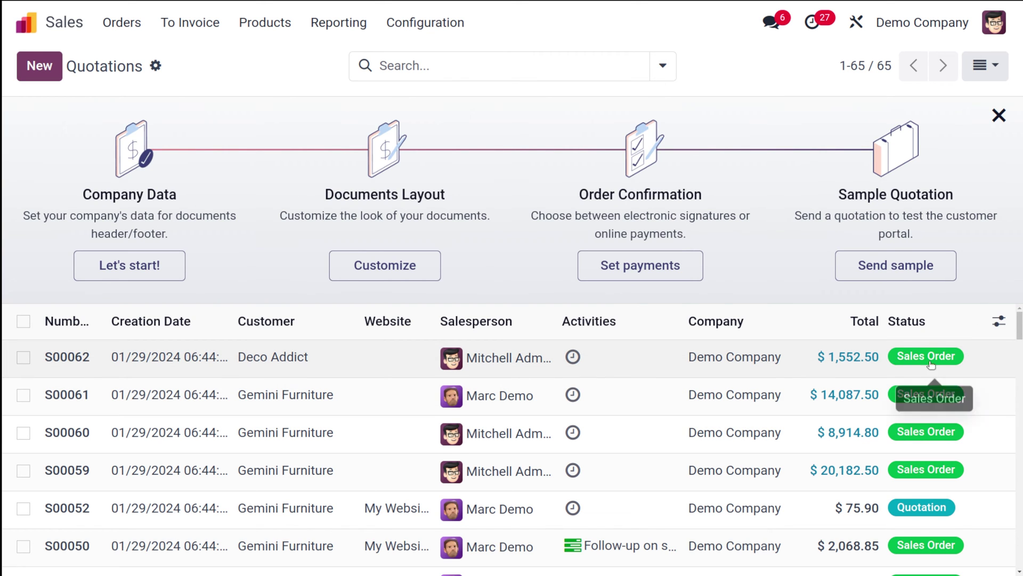
pyautogui.scroll(-5, 651, 404)
pyautogui.scroll(5, 650, 400)
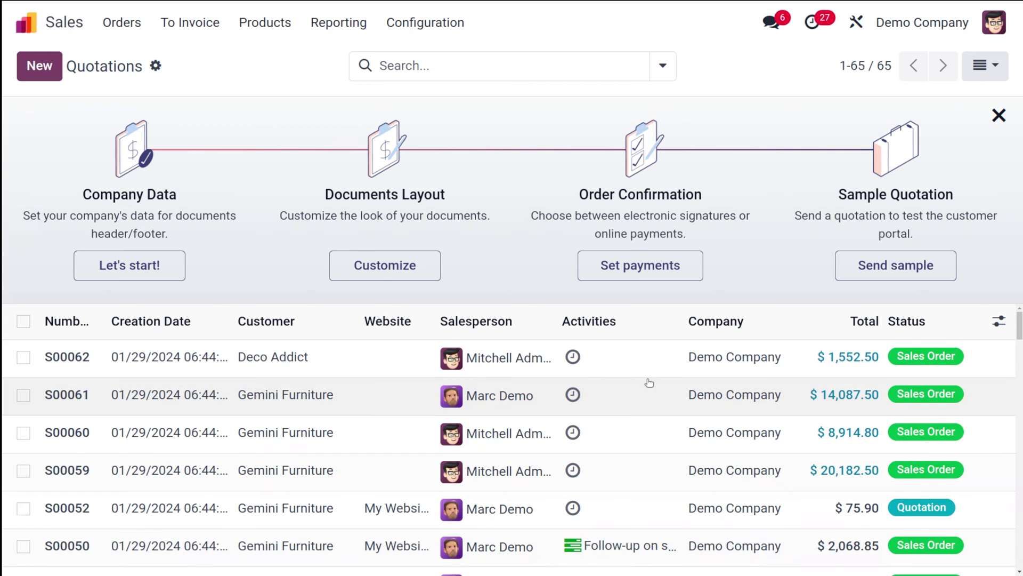
pyautogui.click(663, 66)
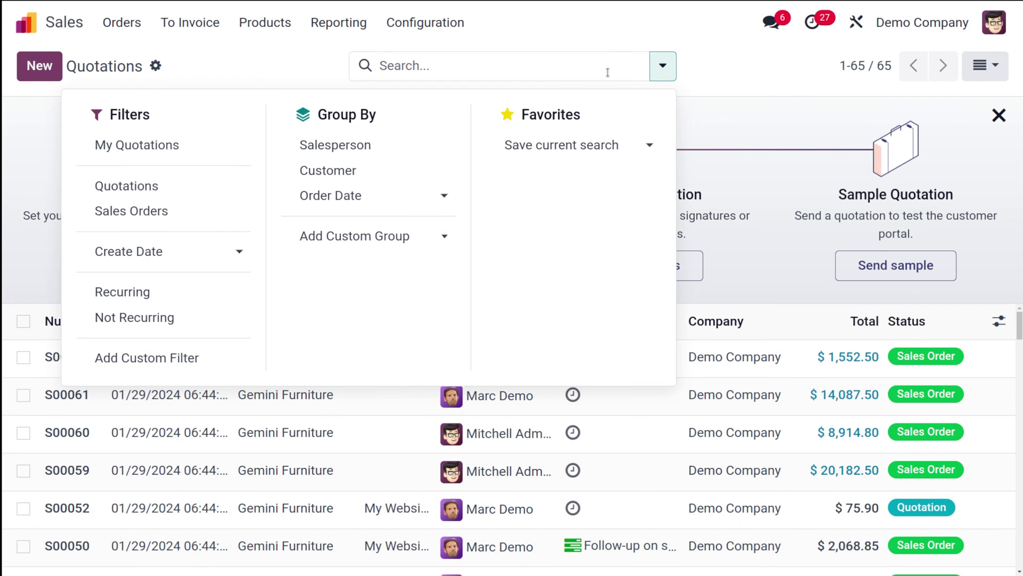
pyautogui.click(184, 187)
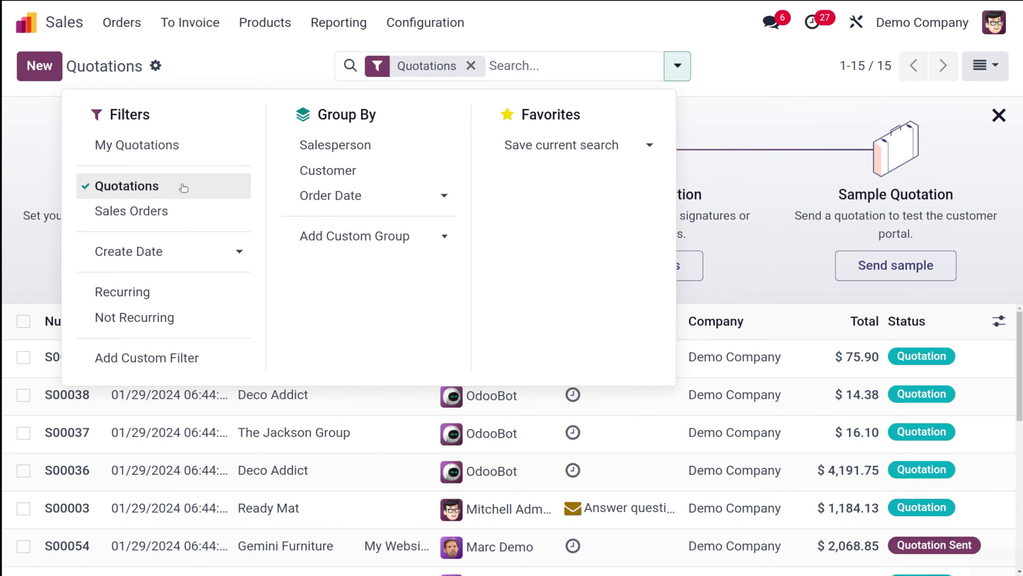
pyautogui.click(785, 294)
pyautogui.scroll(-5, 789, 480)
pyautogui.scroll(5, 792, 498)
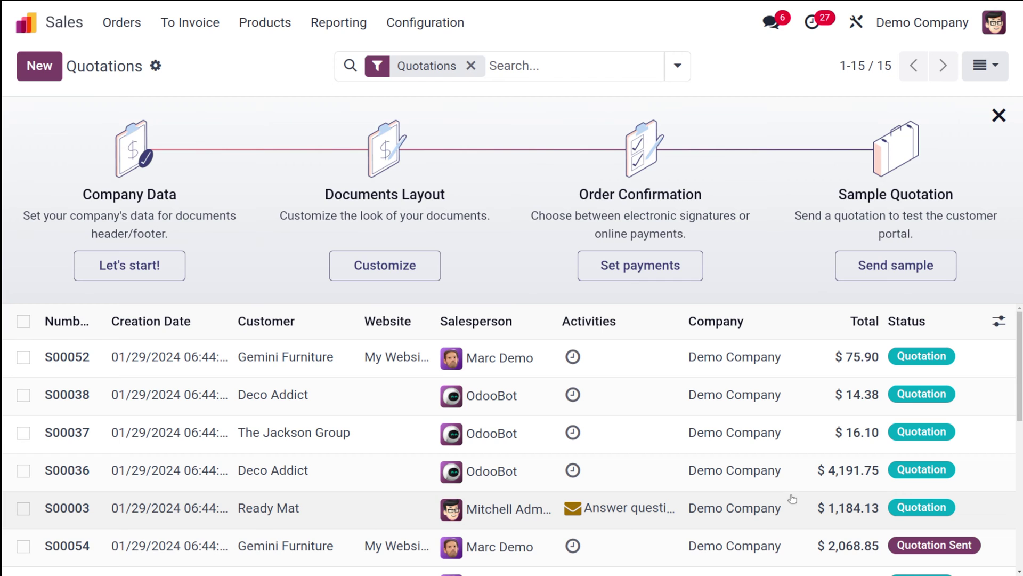
pyautogui.click(608, 68)
pyautogui.press('BackSpace')
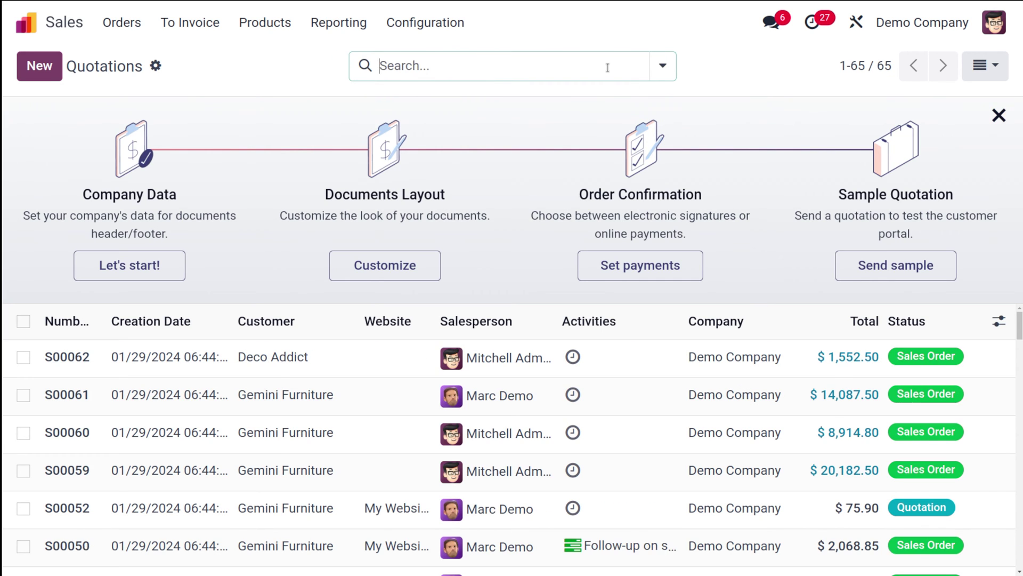
pyautogui.click(664, 65)
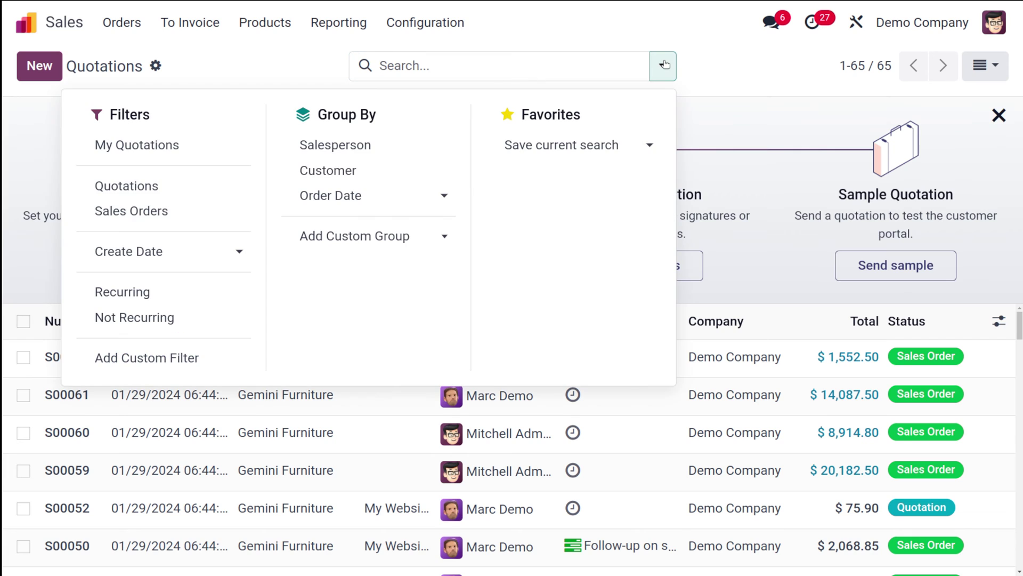
pyautogui.click(152, 212)
pyautogui.click(774, 71)
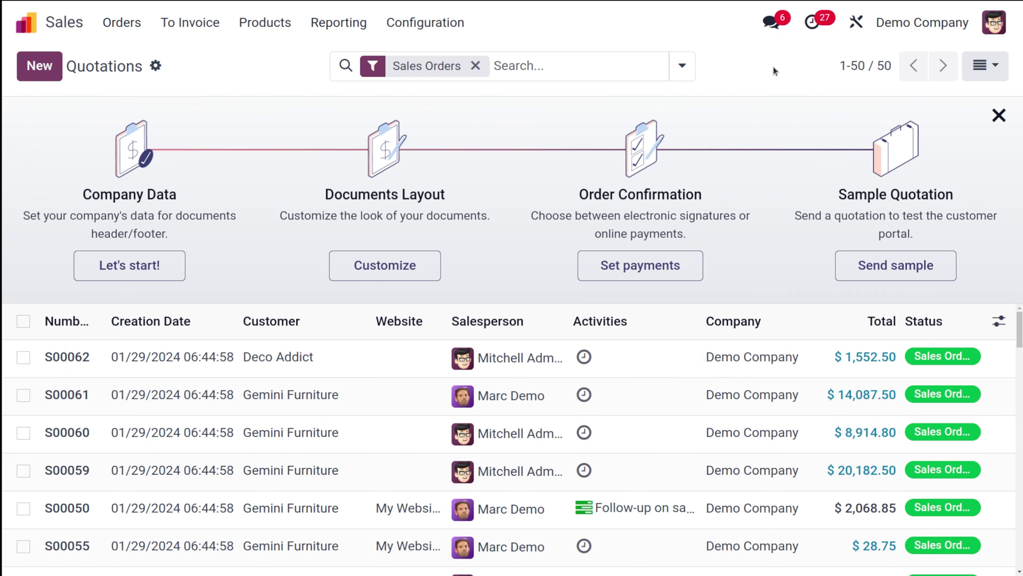
pyautogui.scroll(-20, 776, 388)
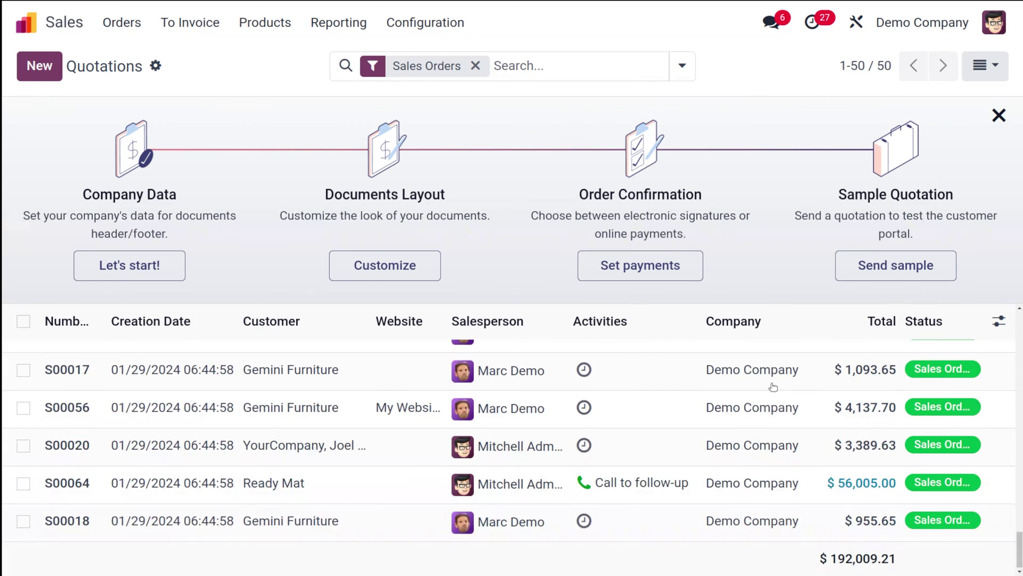
pyautogui.scroll(20, 774, 386)
pyautogui.click(623, 64)
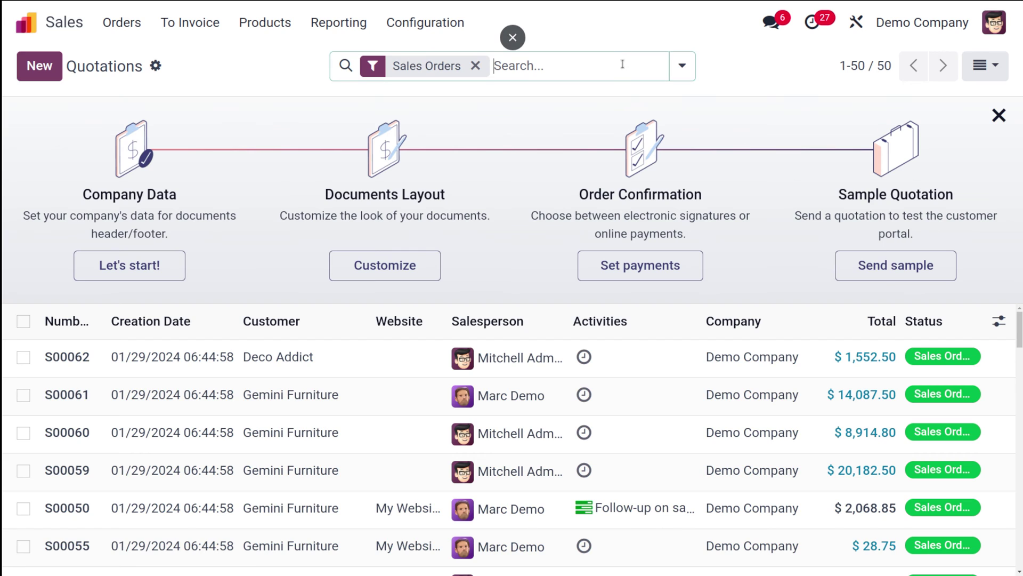
pyautogui.press('BackSpace')
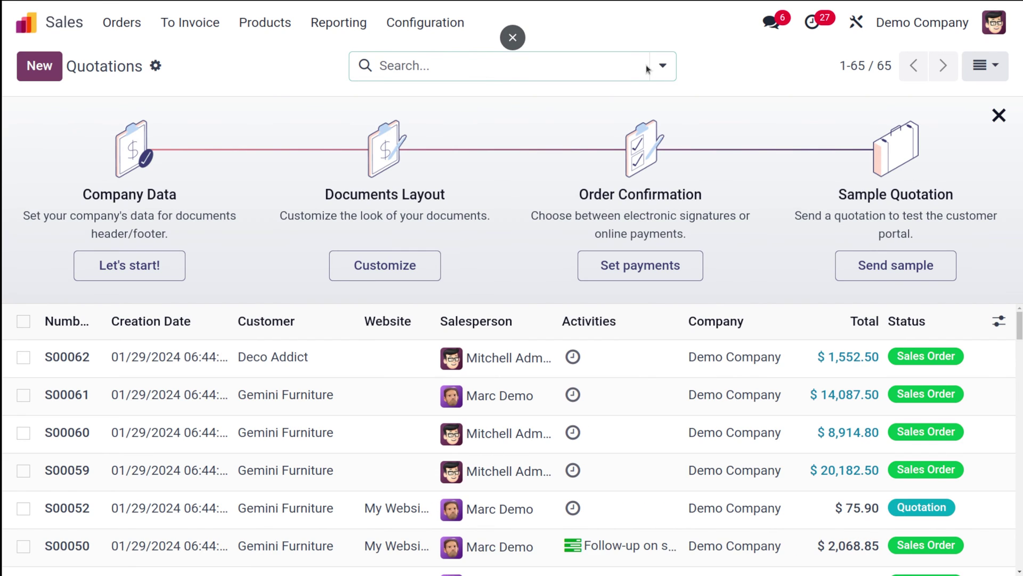
pyautogui.click(661, 66)
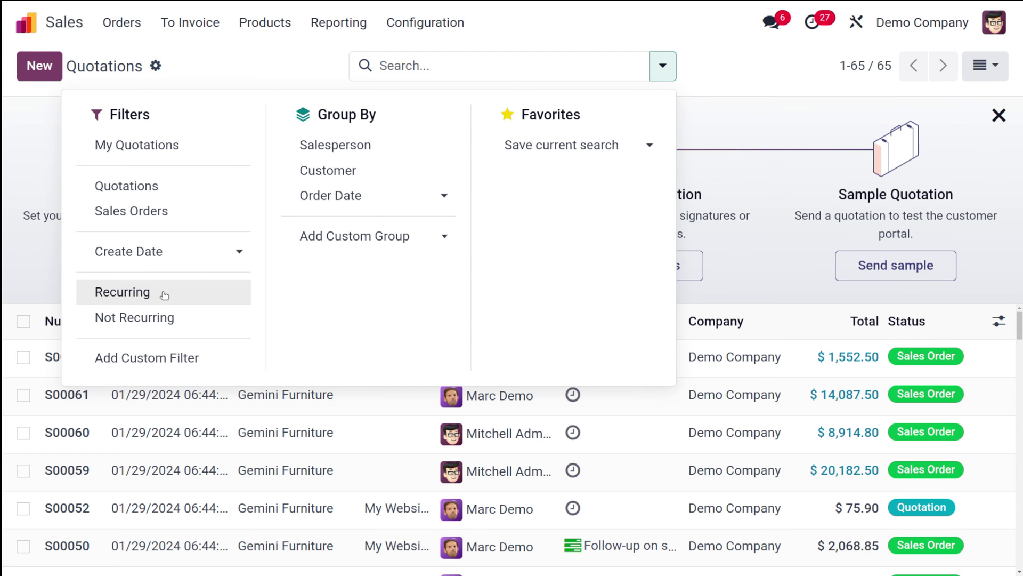
# Apply the Recurring filter, then clear it from the search bar.
pyautogui.click(138, 294)
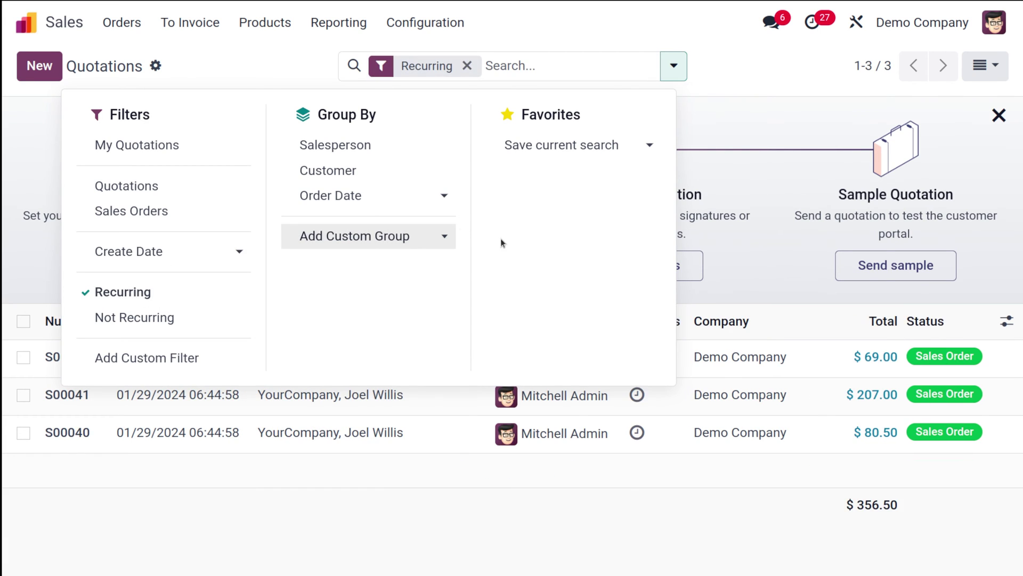
pyautogui.click(761, 273)
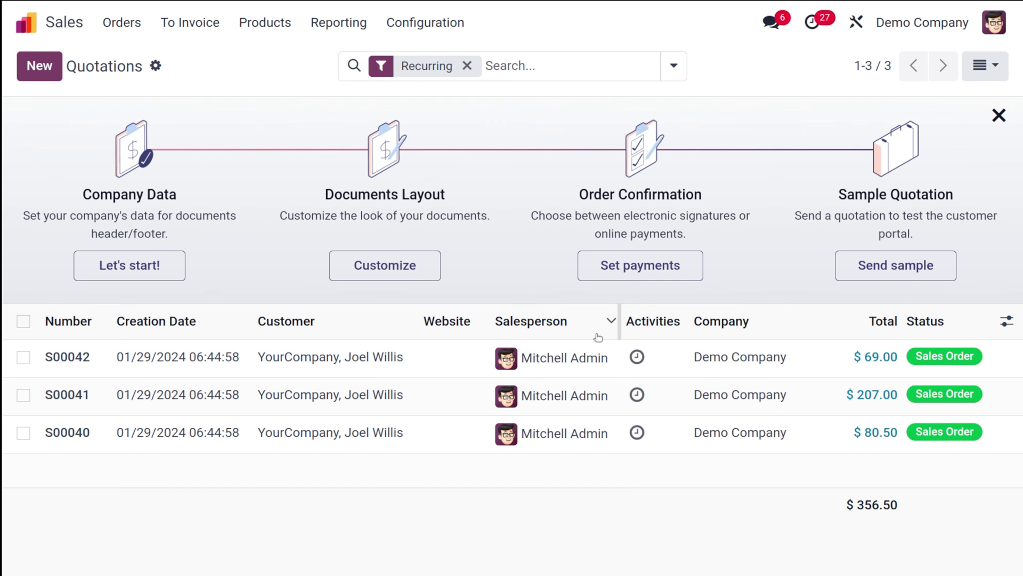
pyautogui.click(486, 63)
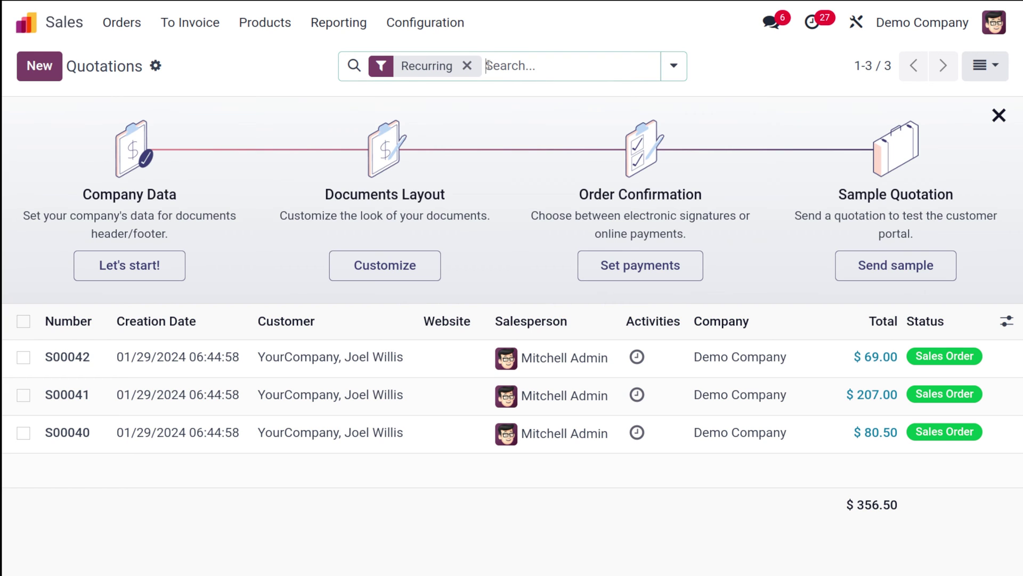
pyautogui.press('BackSpace')
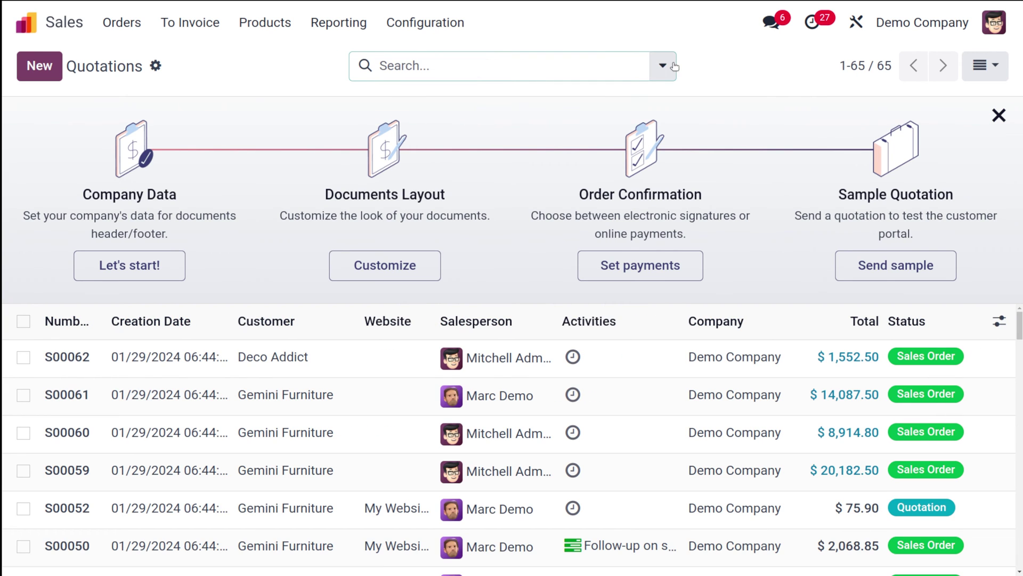
# Filter to Not Recurring quotations, review the list, then remove that facet.
pyautogui.click(675, 66)
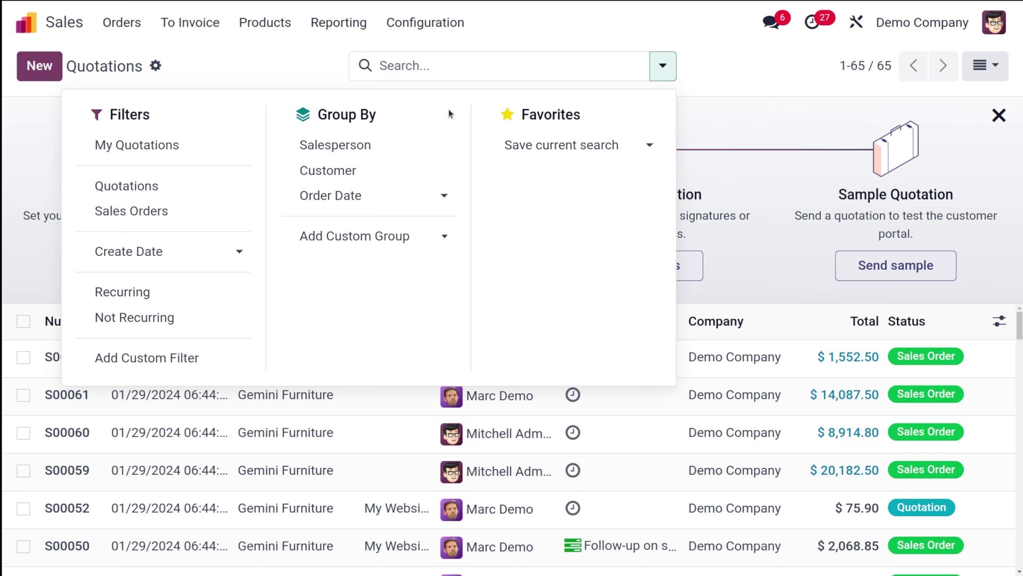
pyautogui.click(171, 315)
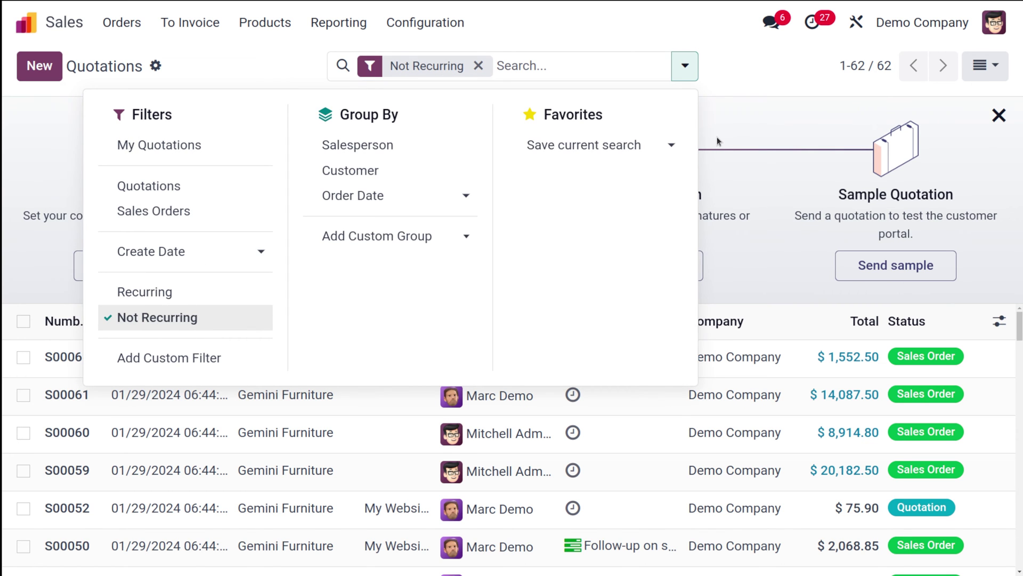
pyautogui.click(717, 136)
pyautogui.scroll(-15, 613, 399)
pyautogui.scroll(15, 602, 421)
pyautogui.scroll(-20, 601, 425)
pyautogui.scroll(15, 597, 415)
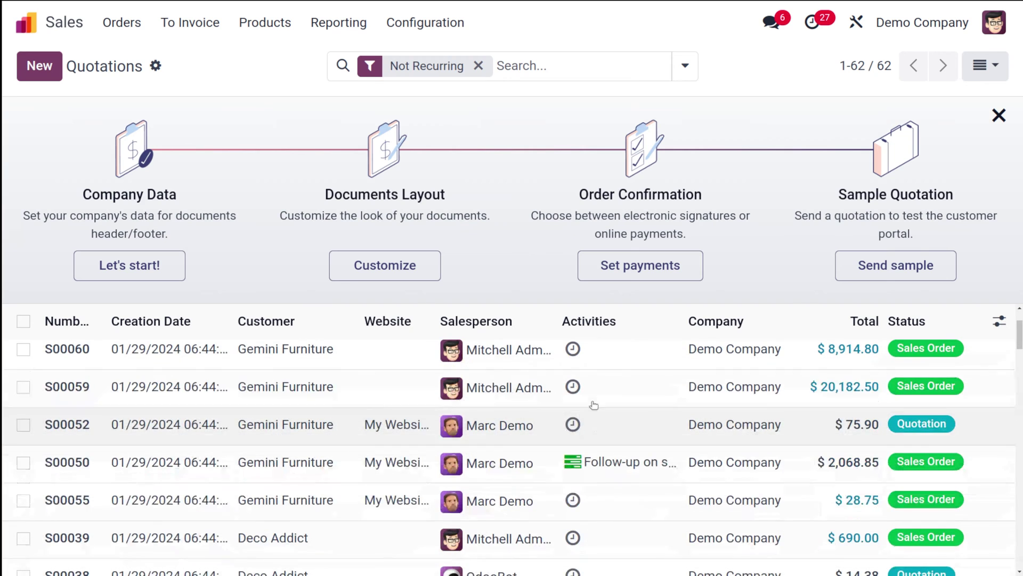
pyautogui.click(478, 66)
pyautogui.click(664, 68)
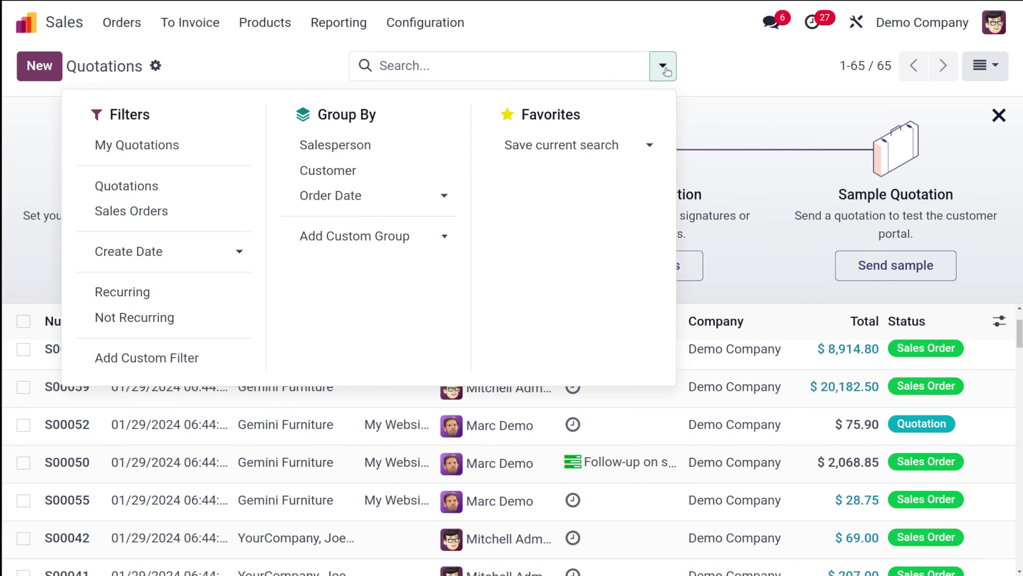
# Filter quotations to Create Date January 2024, review them, then remove that facet.
pyautogui.click(161, 251)
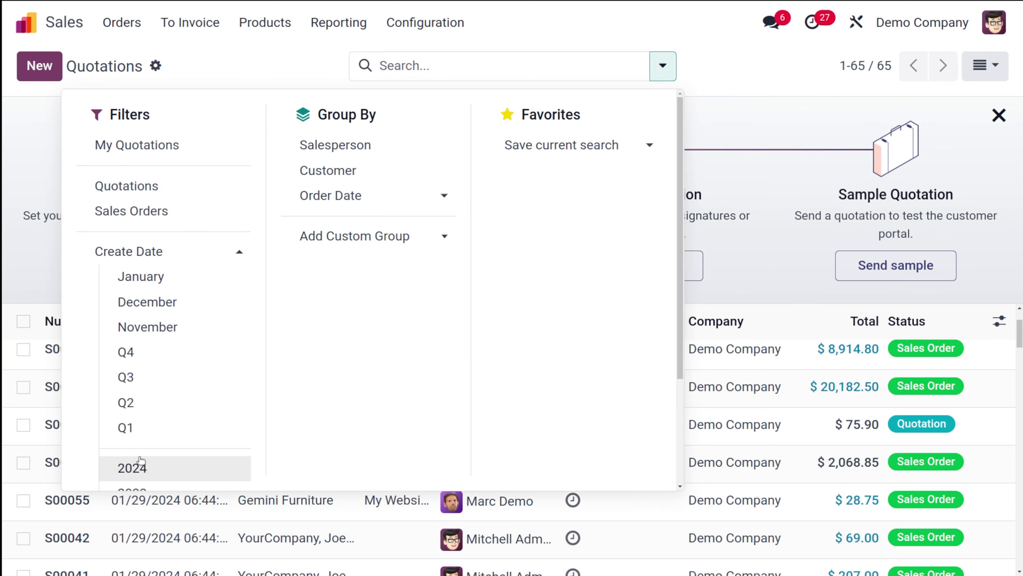
pyautogui.scroll(-3, 120, 465)
pyautogui.scroll(3, 141, 460)
pyautogui.click(160, 273)
pyautogui.scroll(-3, 129, 373)
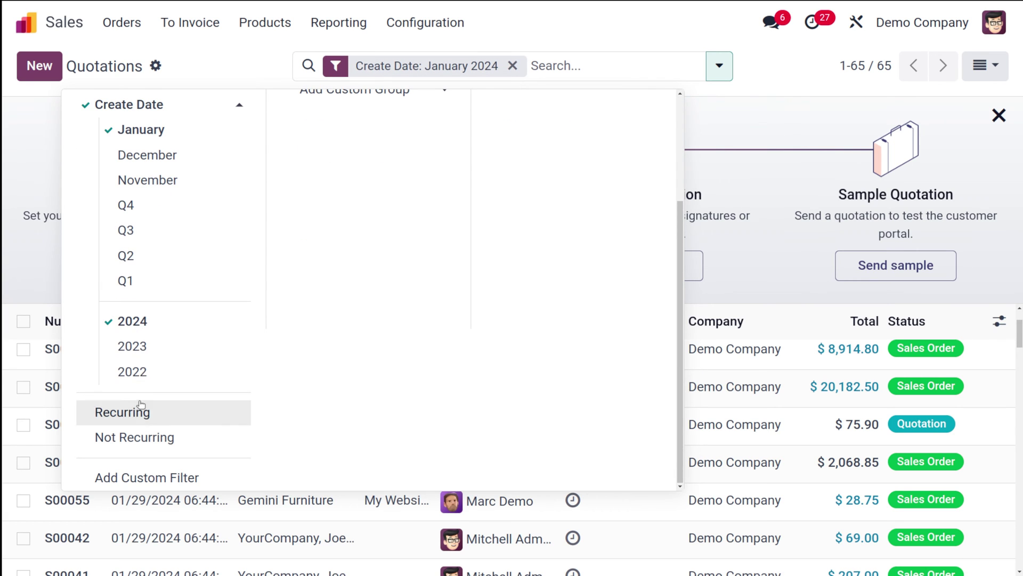
pyautogui.click(815, 79)
pyautogui.scroll(-20, 449, 515)
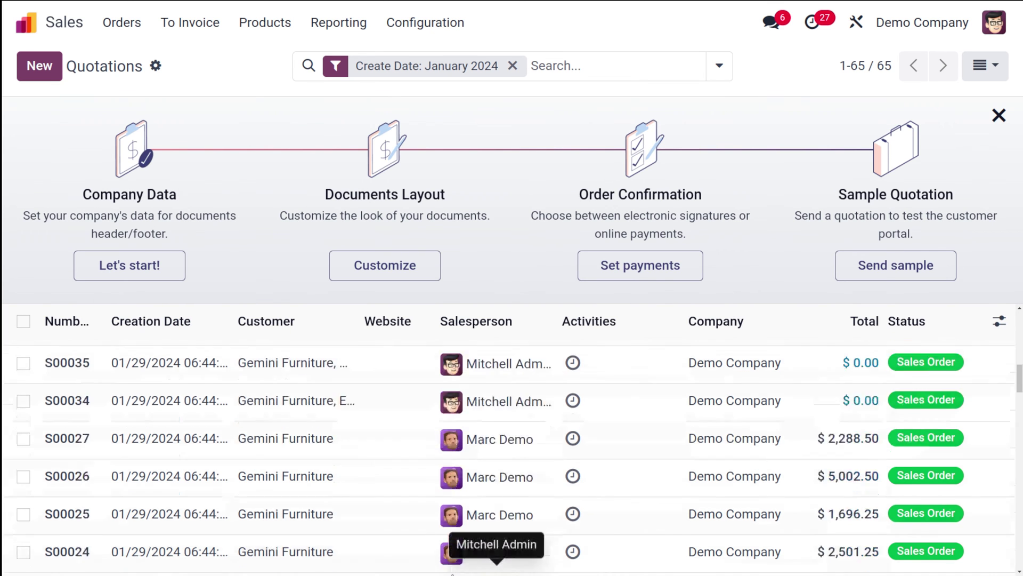
pyautogui.scroll(-5, 451, 571)
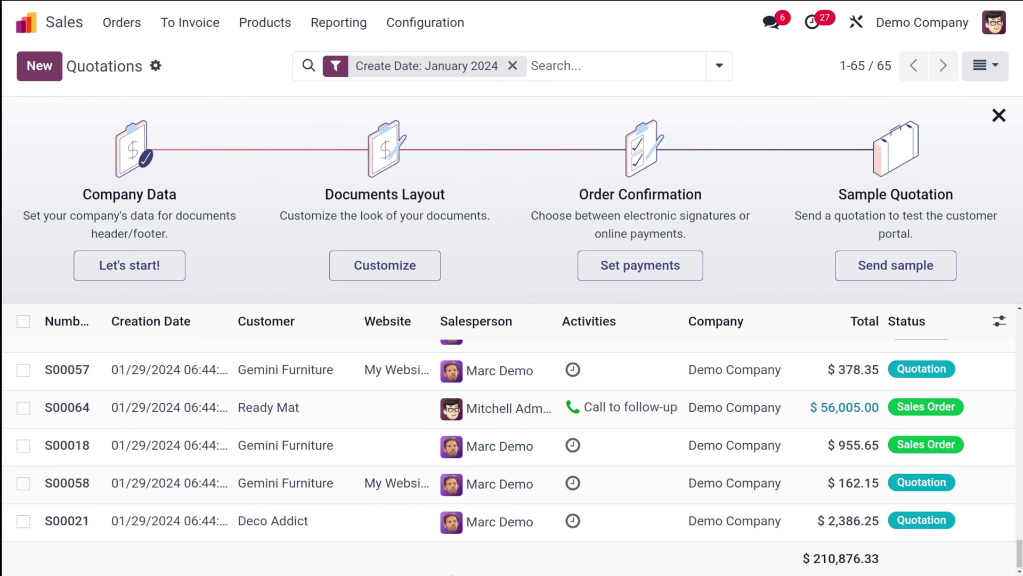
pyautogui.scroll(20, 451, 573)
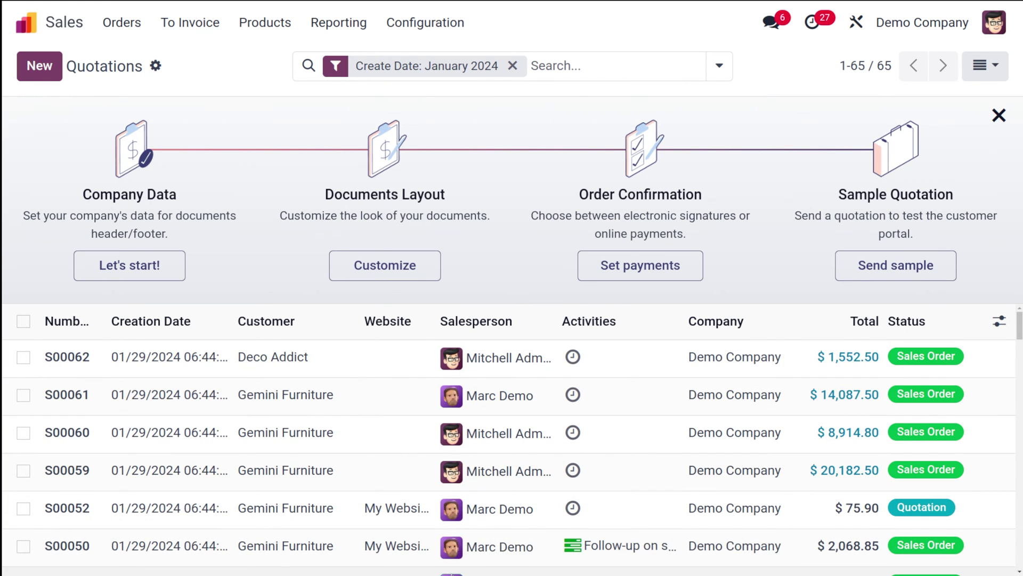
pyautogui.click(512, 68)
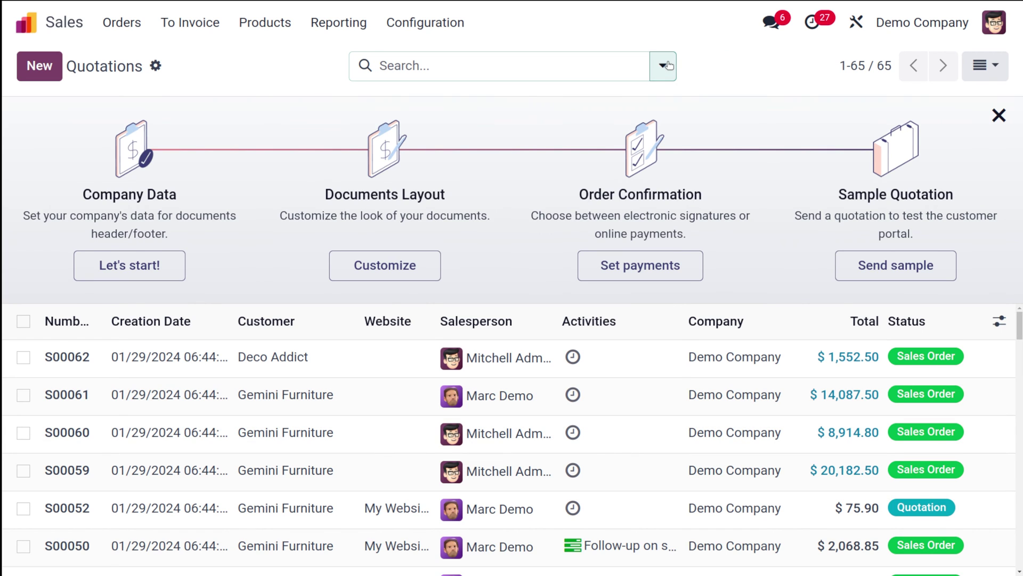
# Reopen the filter options and start an Add Custom Filter rule.
pyautogui.click(667, 66)
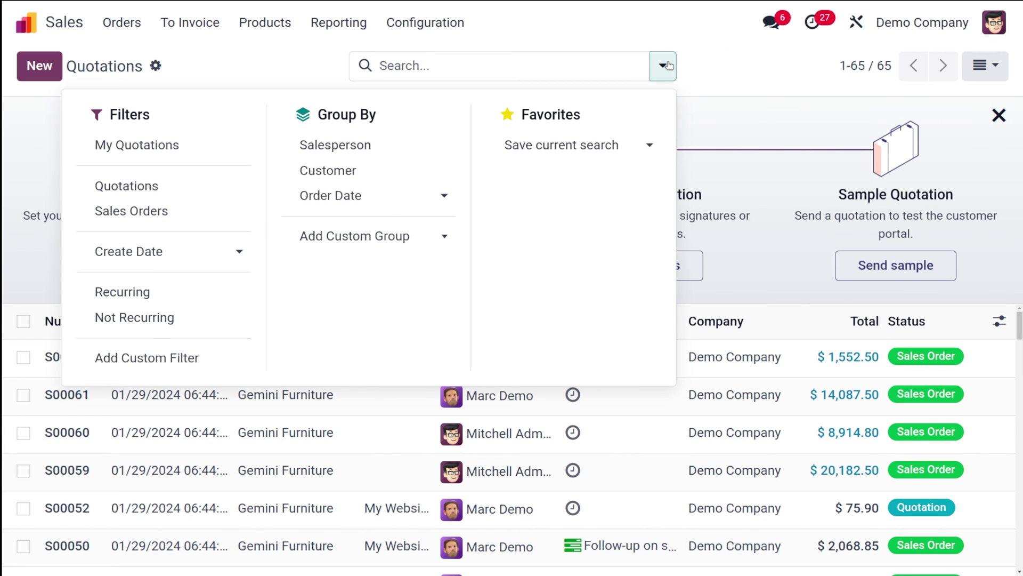
pyautogui.click(212, 252)
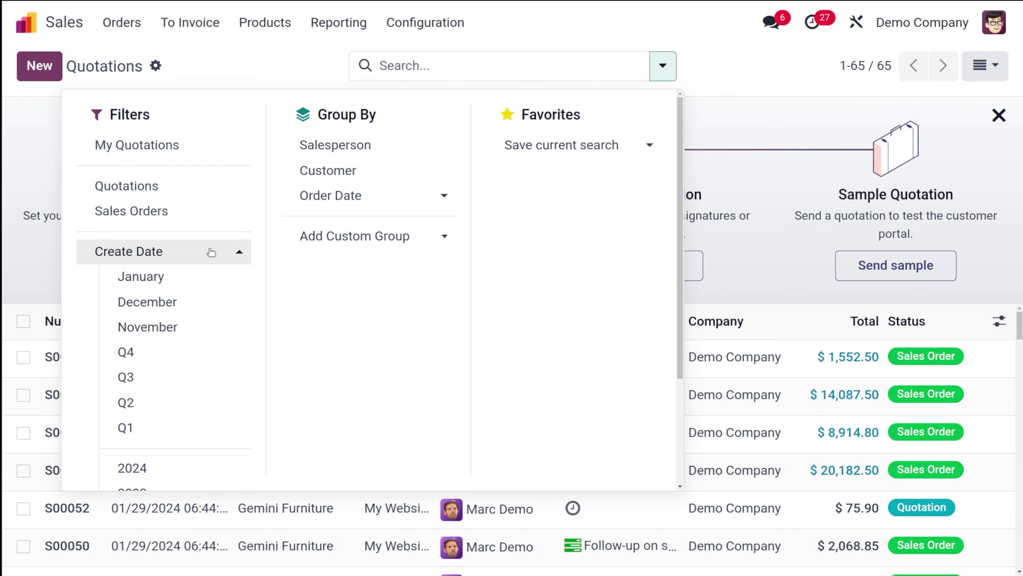
pyautogui.click(242, 251)
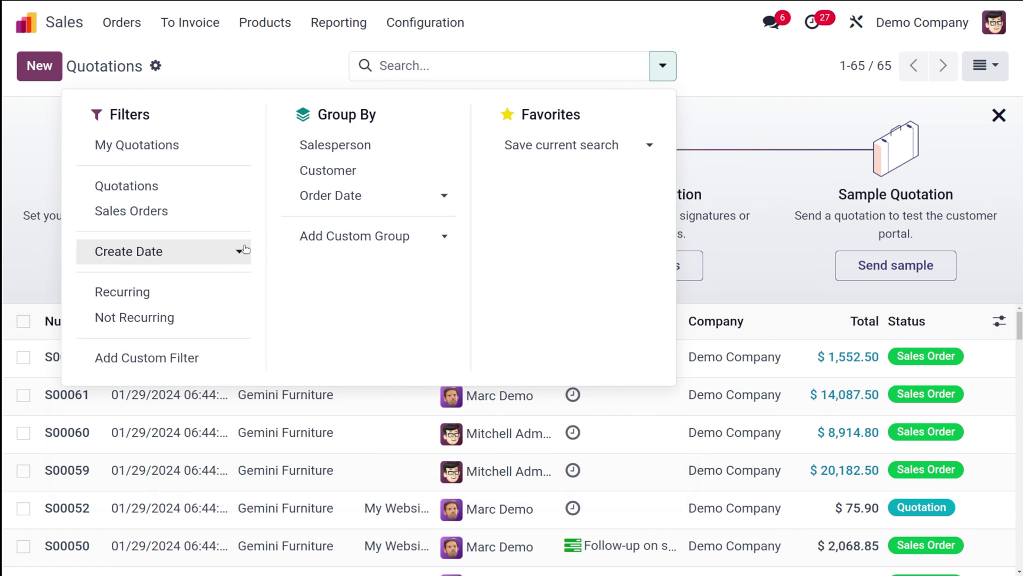
pyautogui.click(126, 359)
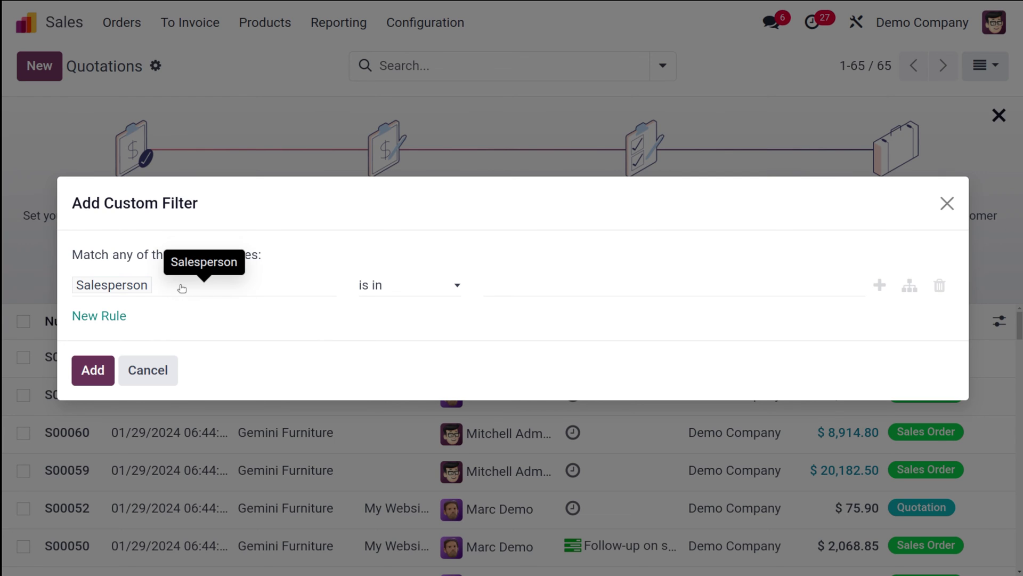
# Add a Salesperson != Mitchell Admin rule to the custom filter and apply it, leaving 38 records.
pyautogui.click(434, 281)
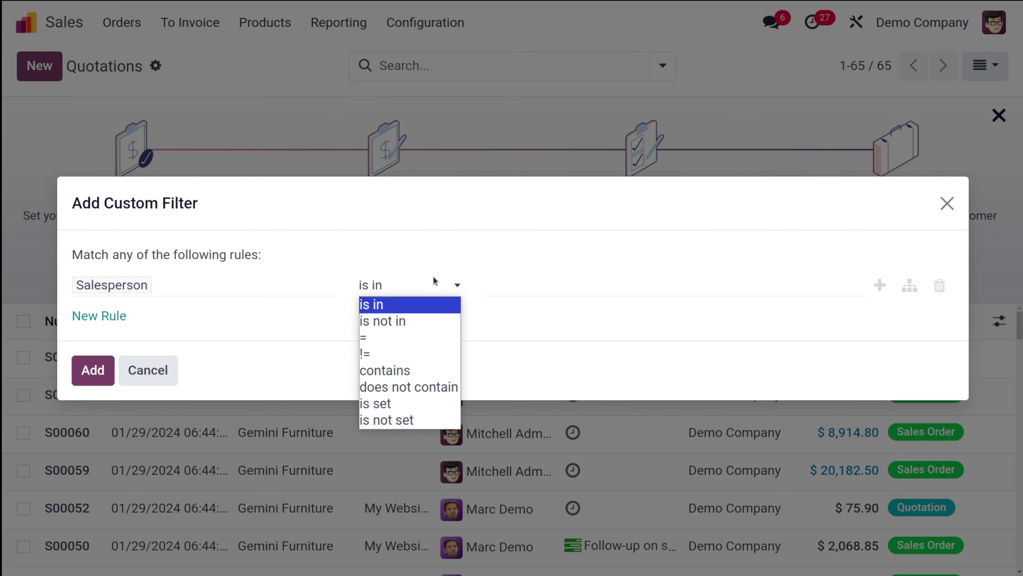
pyautogui.click(559, 283)
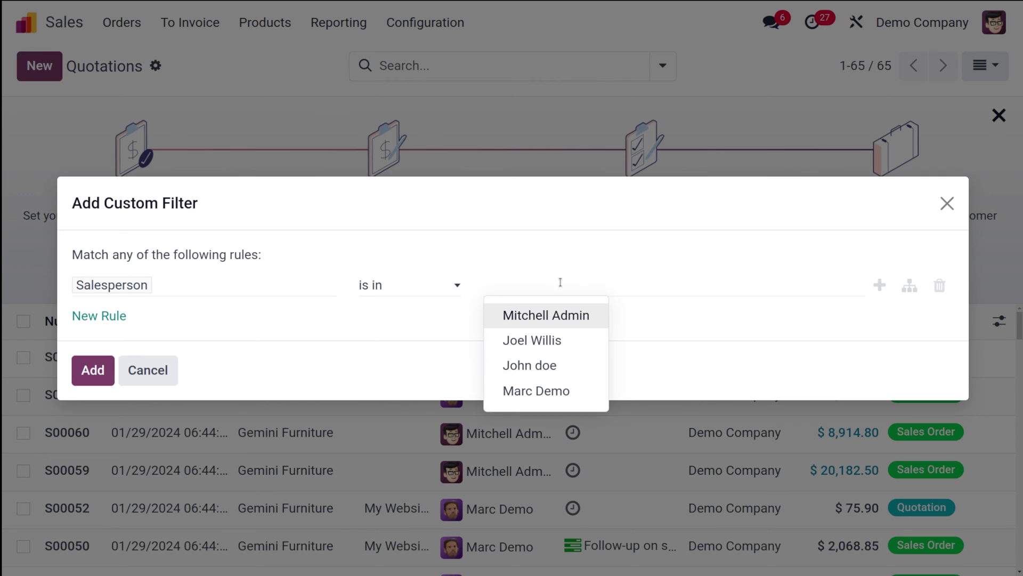
pyautogui.click(461, 319)
pyautogui.click(113, 315)
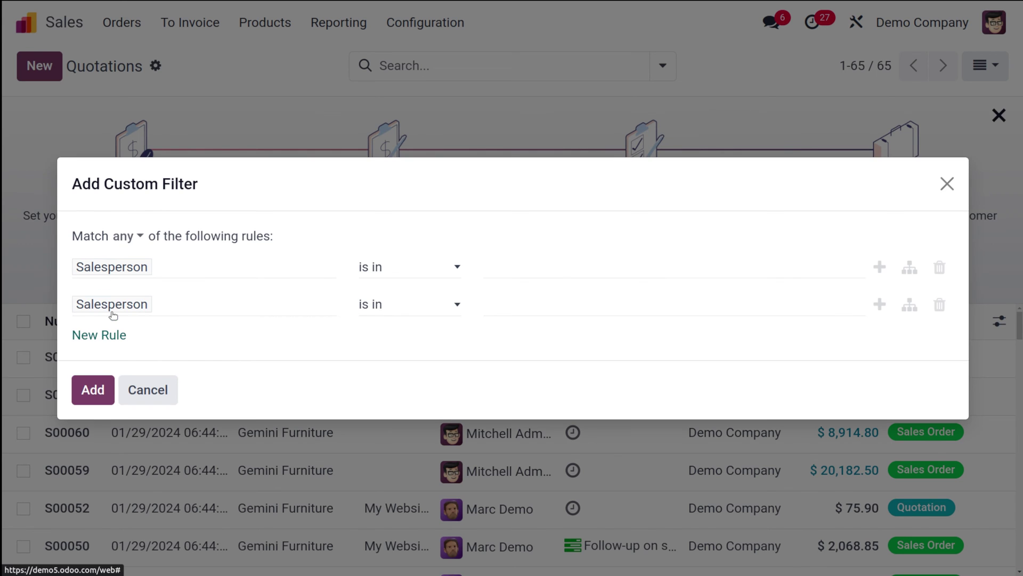
pyautogui.click(435, 304)
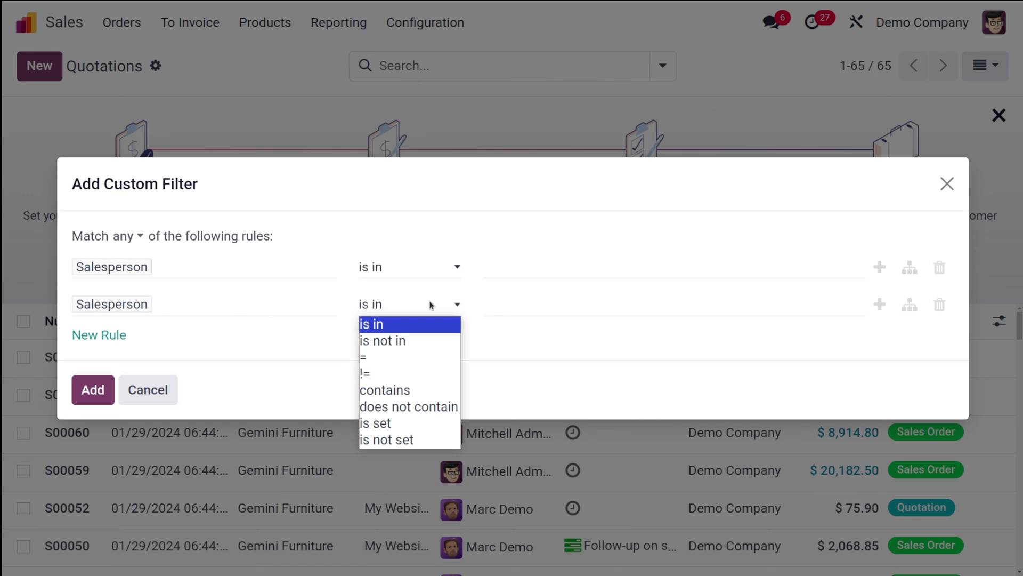
pyautogui.click(402, 355)
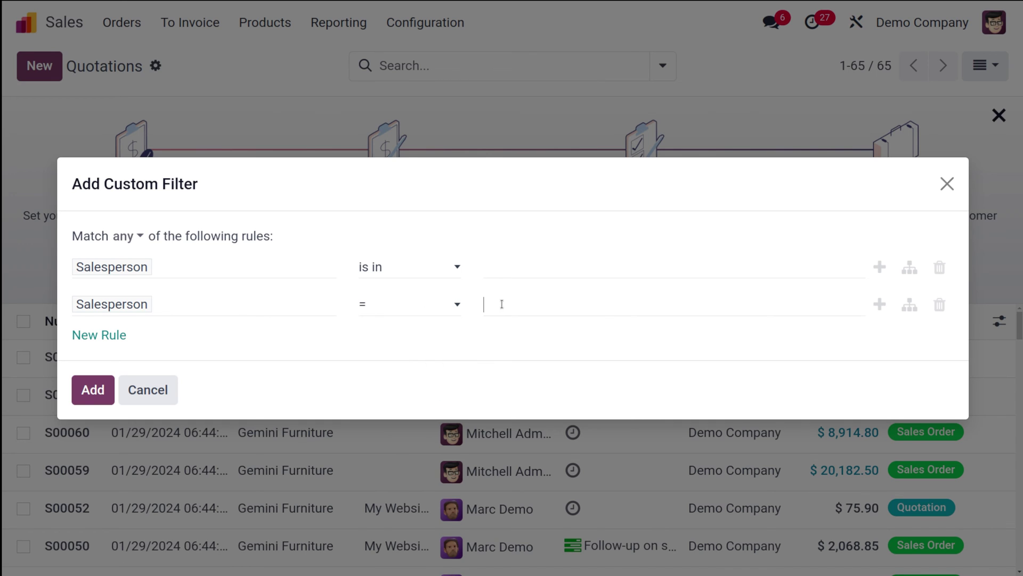
pyautogui.click(515, 336)
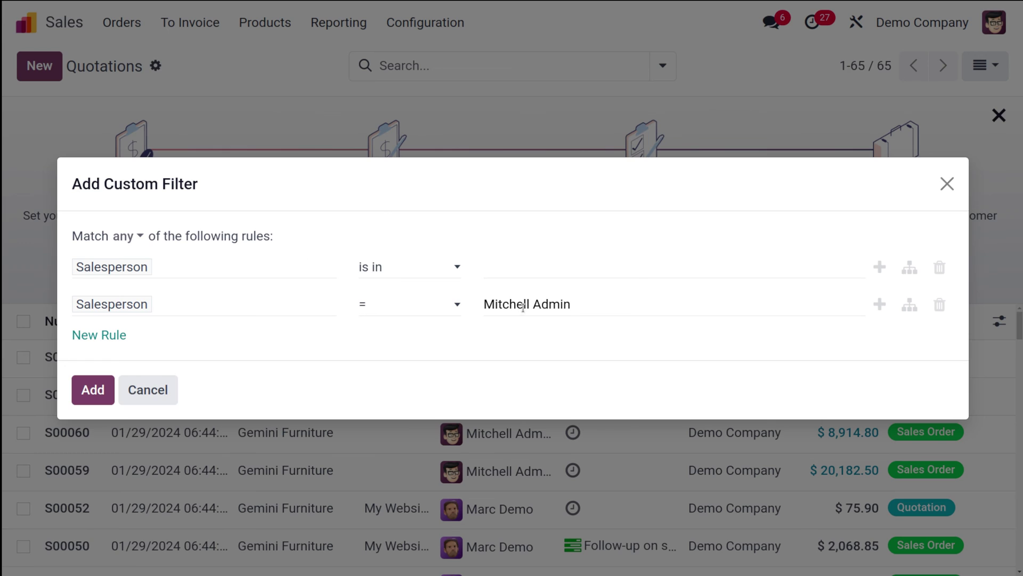
pyautogui.click(381, 304)
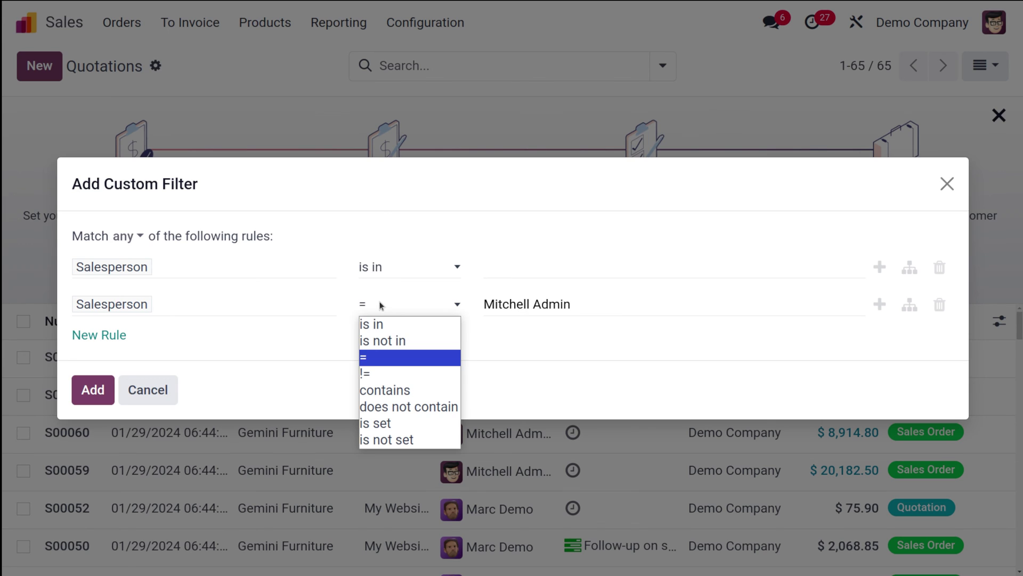
pyautogui.click(380, 374)
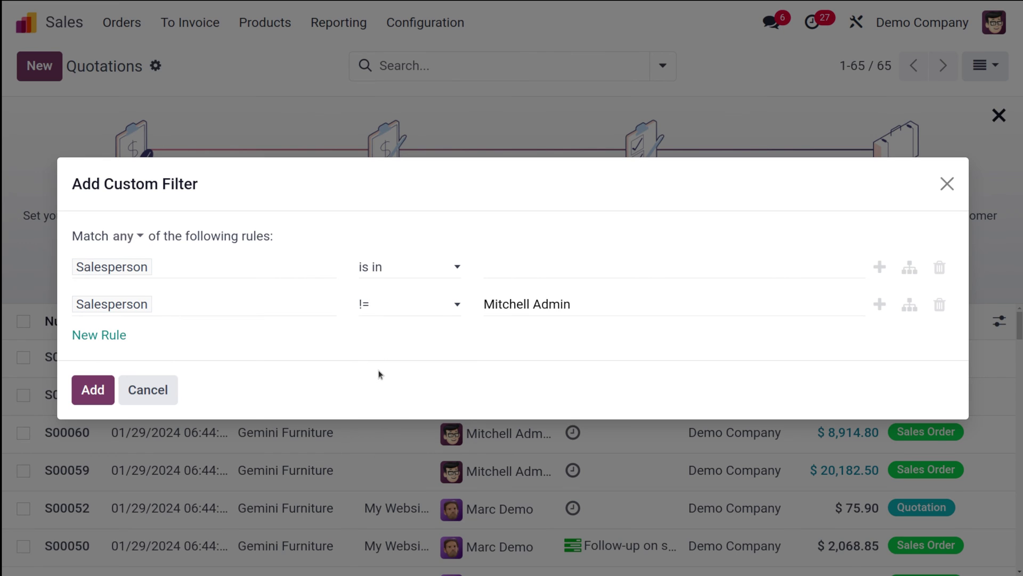
pyautogui.click(396, 308)
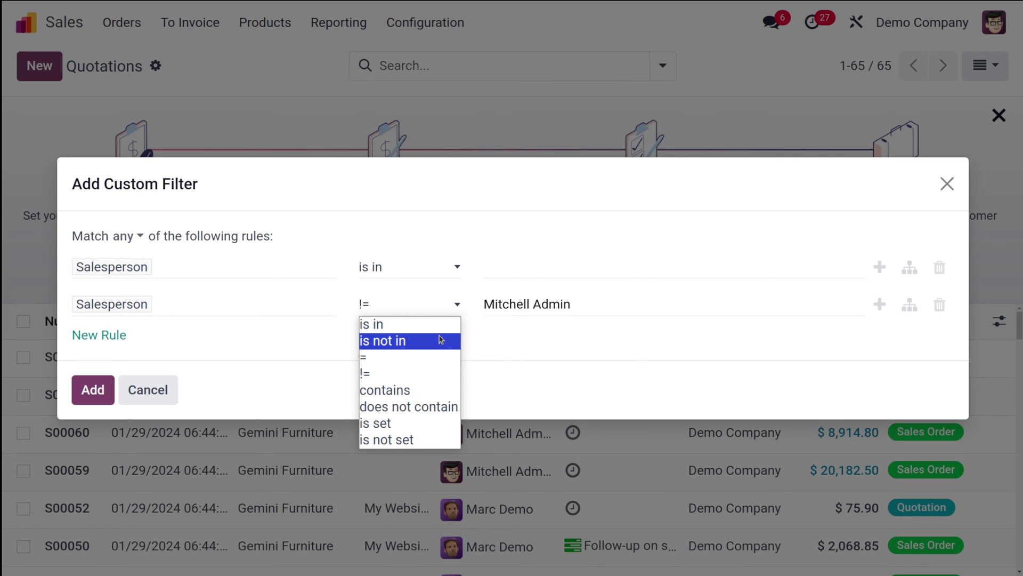
pyautogui.click(322, 350)
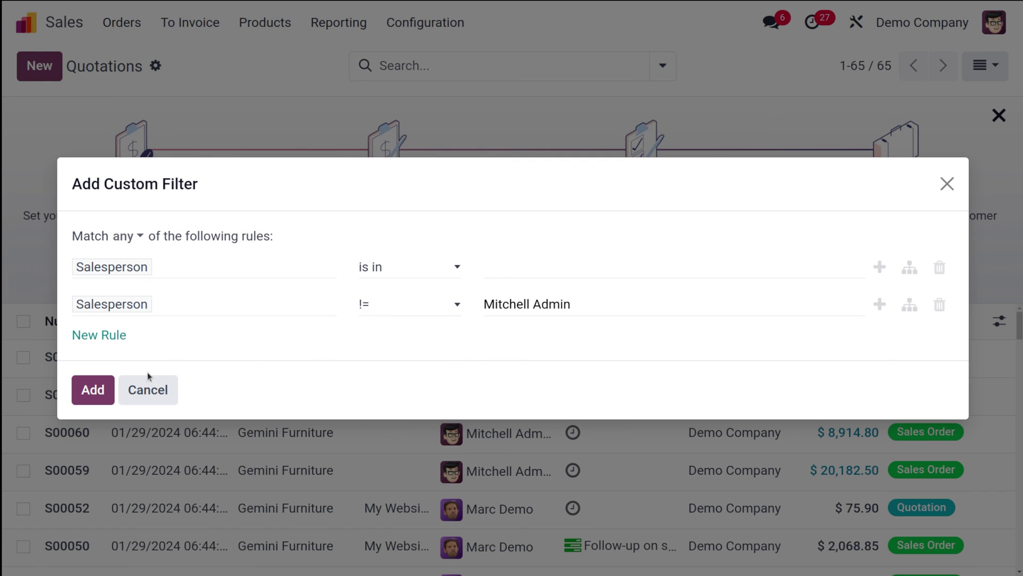
pyautogui.click(92, 390)
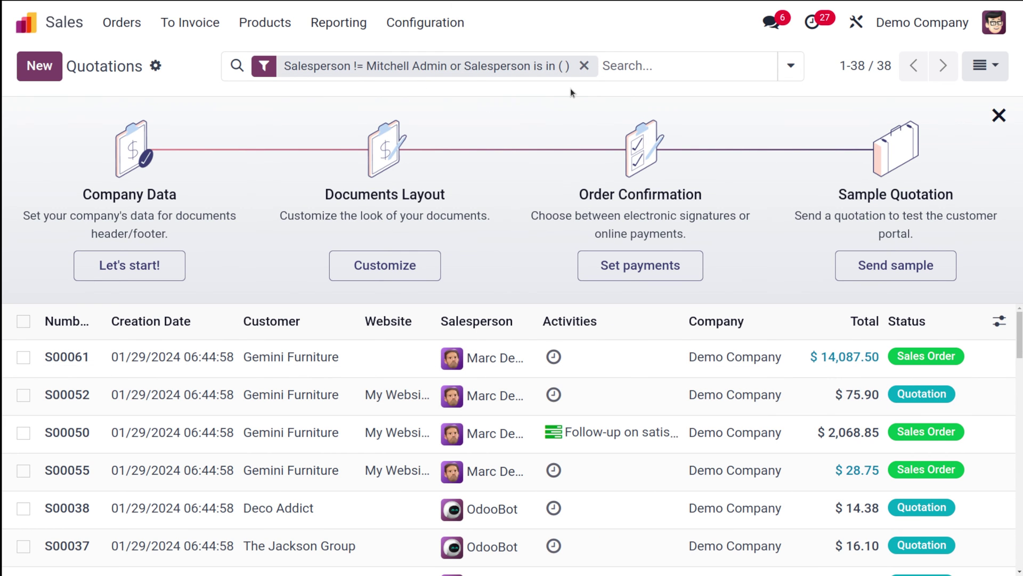
# Replace the != filter with a custom Salesperson is in Mitchell Admin filter.
pyautogui.scroll(-10, 554, 469)
pyautogui.scroll(10, 554, 469)
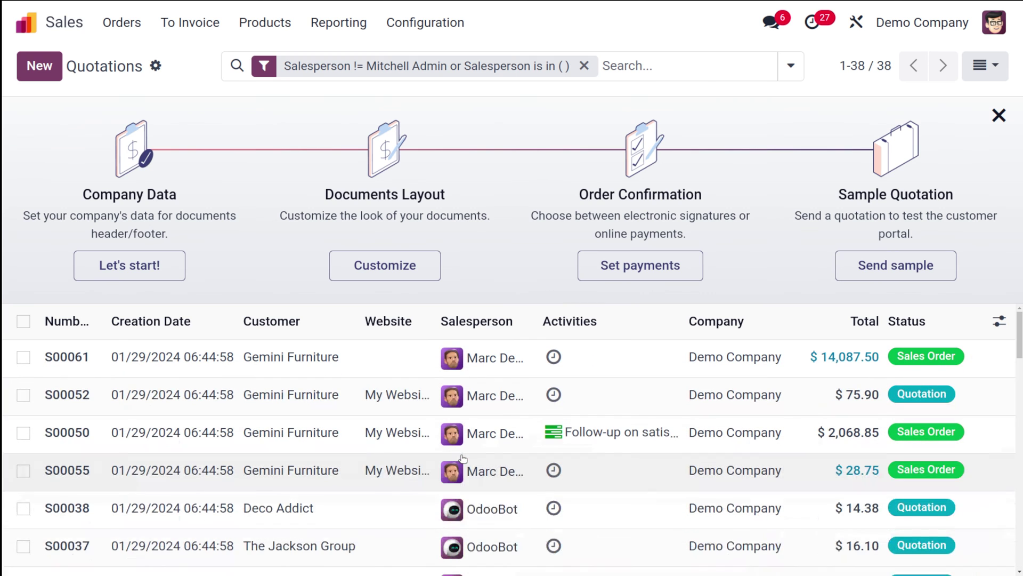
pyautogui.click(584, 65)
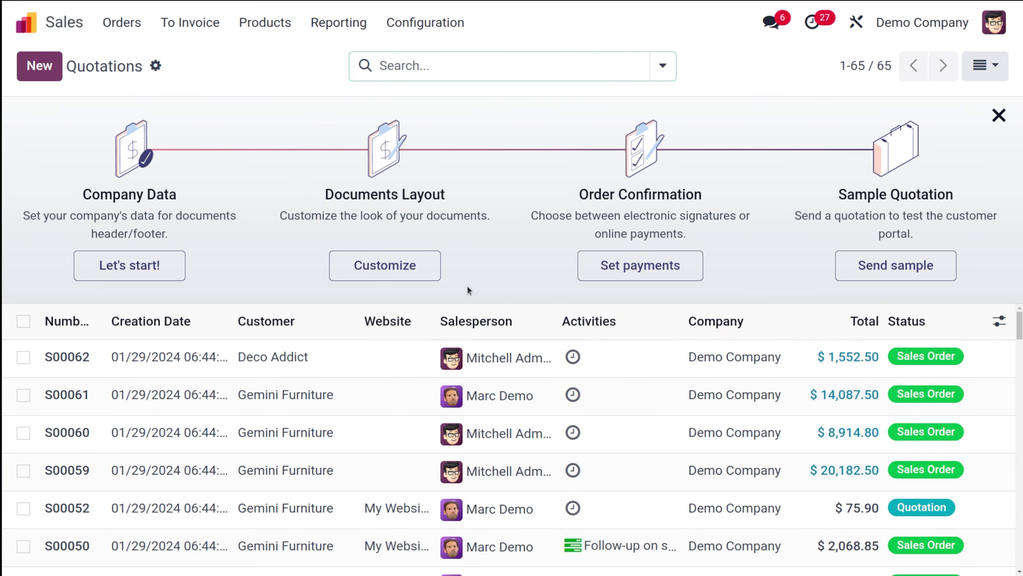
pyautogui.click(663, 65)
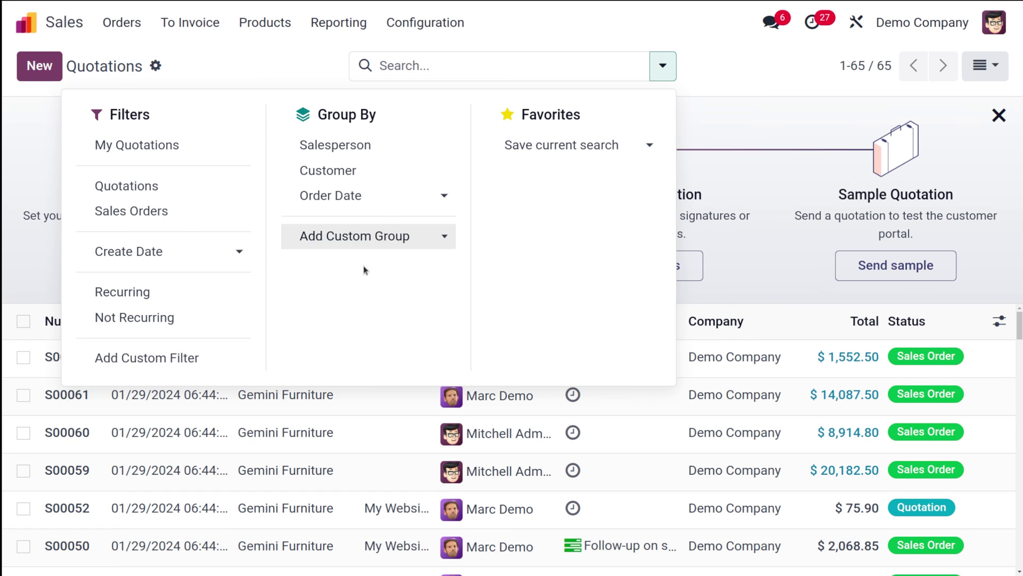
pyautogui.click(185, 356)
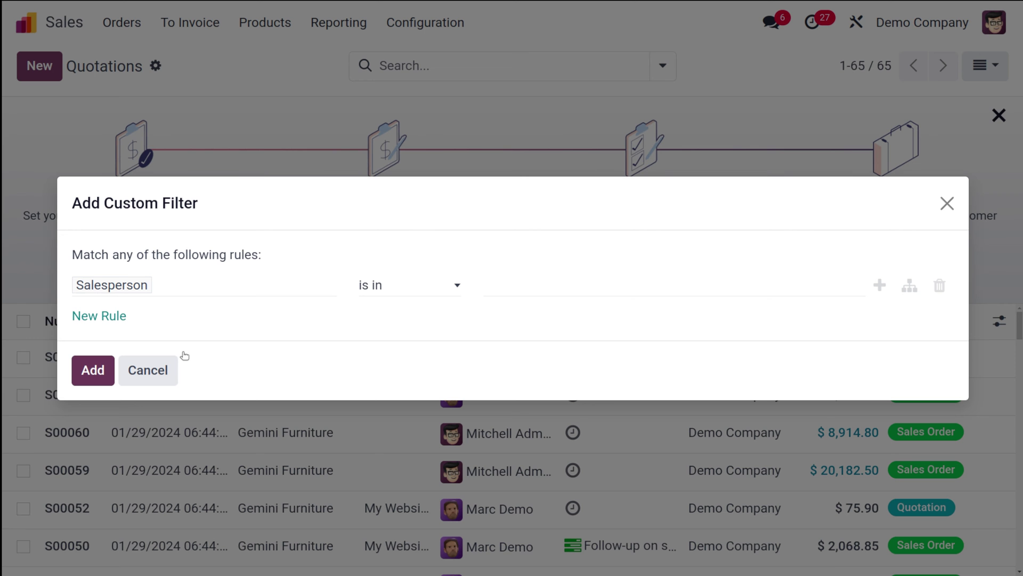
pyautogui.click(556, 290)
pyautogui.click(539, 321)
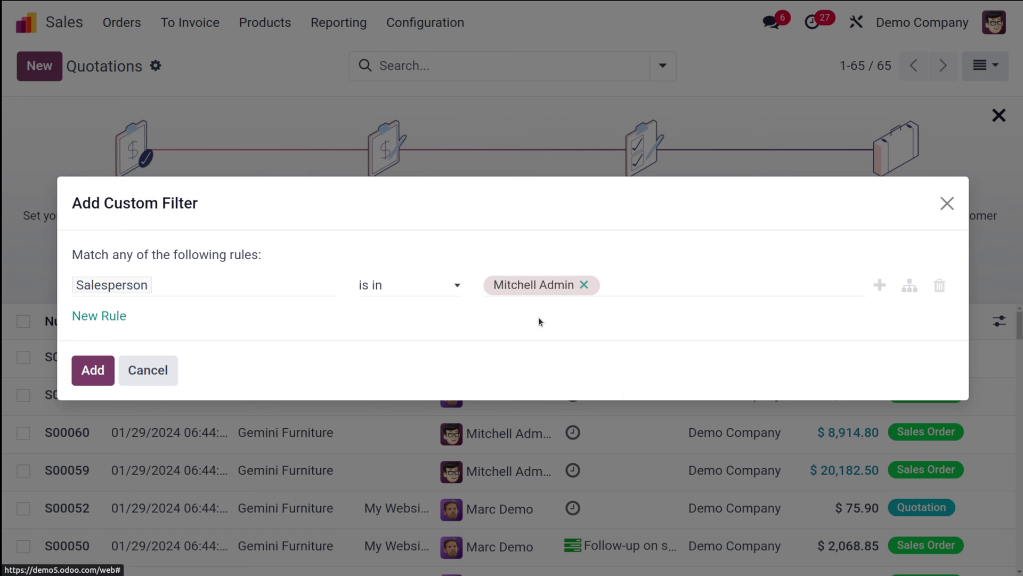
pyautogui.click(79, 373)
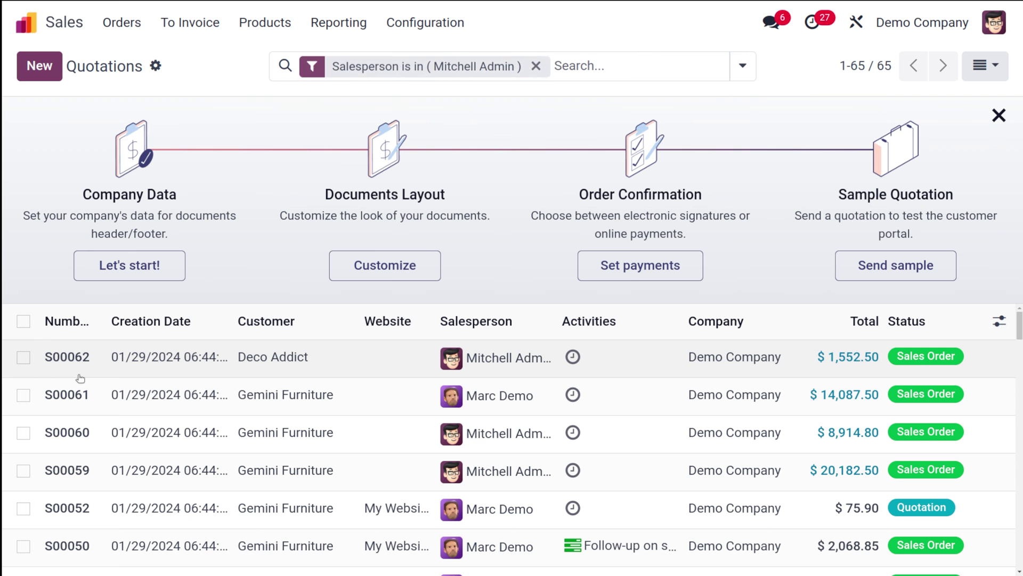
# Review the Mitchell Admin-only orders, then remove that filter to show all 65.
pyautogui.scroll(-10, 350, 454)
pyautogui.scroll(10, 351, 459)
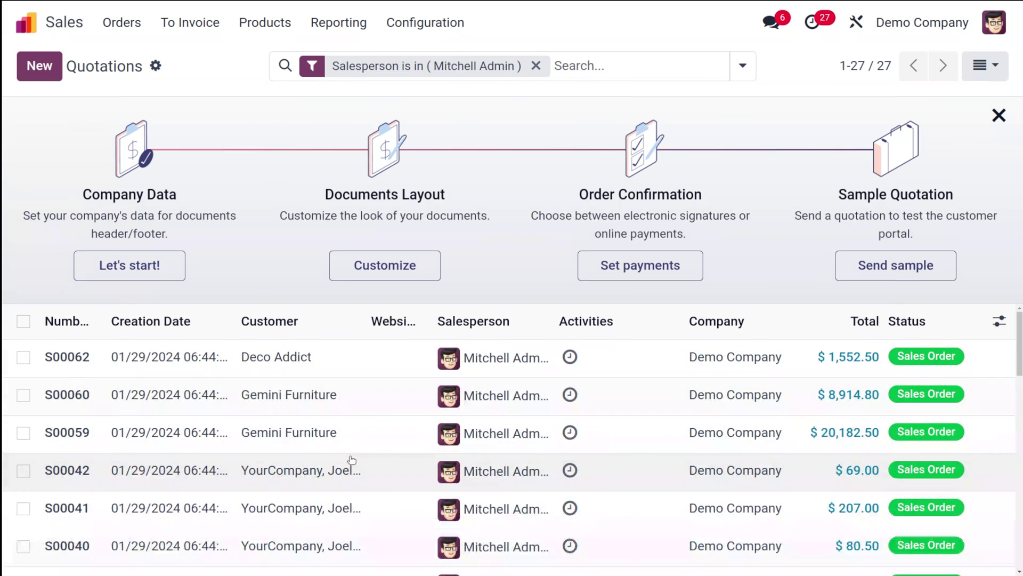
pyautogui.scroll(-10, 352, 459)
pyautogui.scroll(-3, 351, 459)
pyautogui.scroll(10, 352, 460)
pyautogui.scroll(-5, 352, 459)
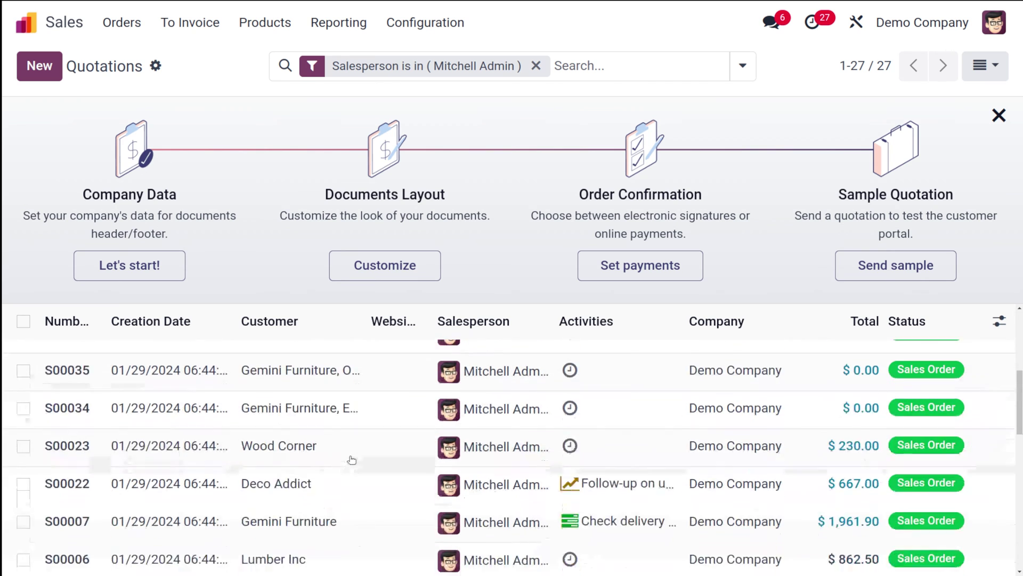
pyautogui.scroll(-5, 351, 459)
pyautogui.click(536, 66)
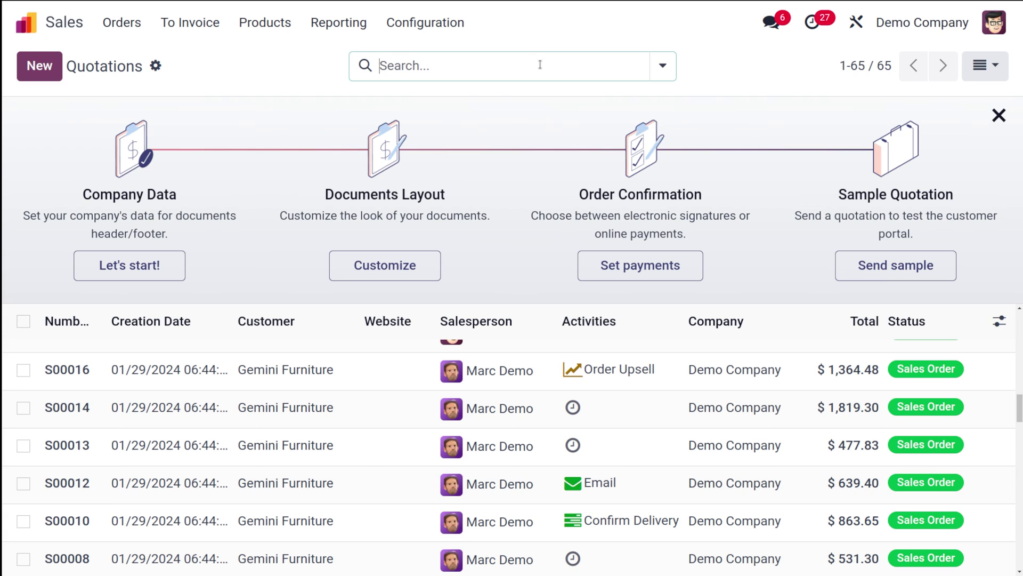
# Apply the Recurring filter, briefly trying and dropping Quotations and Sales Orders.
pyautogui.click(662, 65)
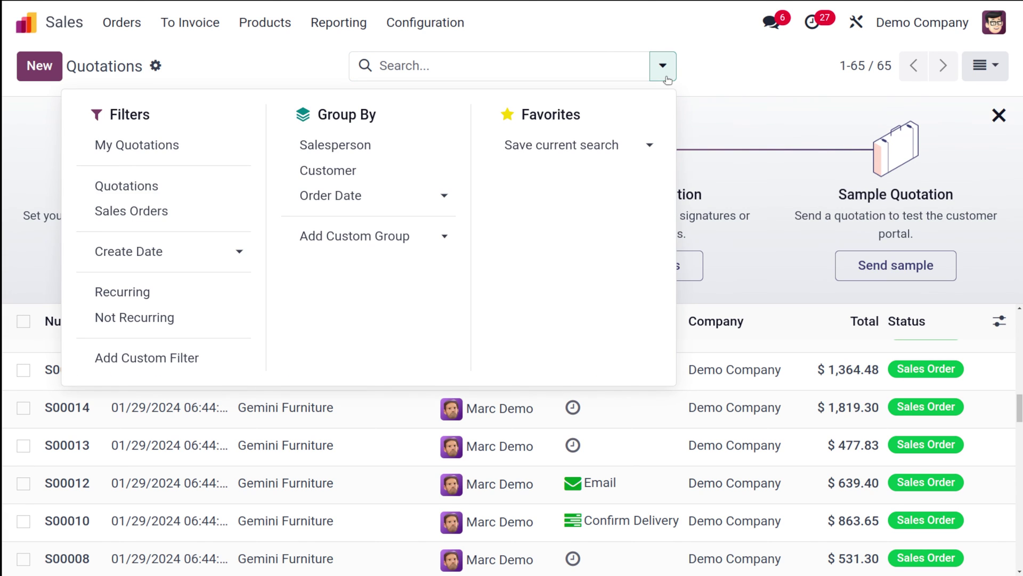
pyautogui.click(159, 189)
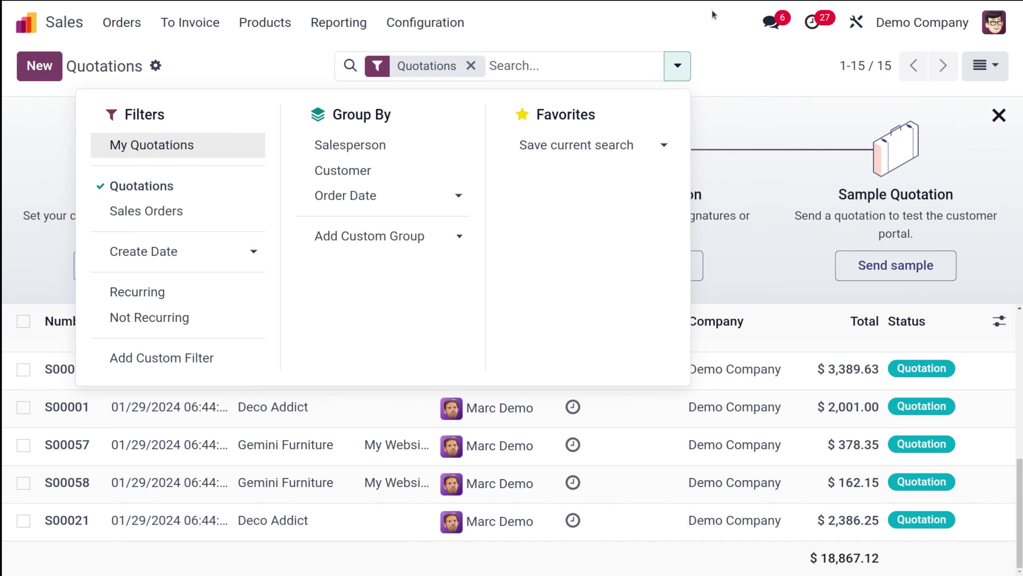
pyautogui.click(185, 302)
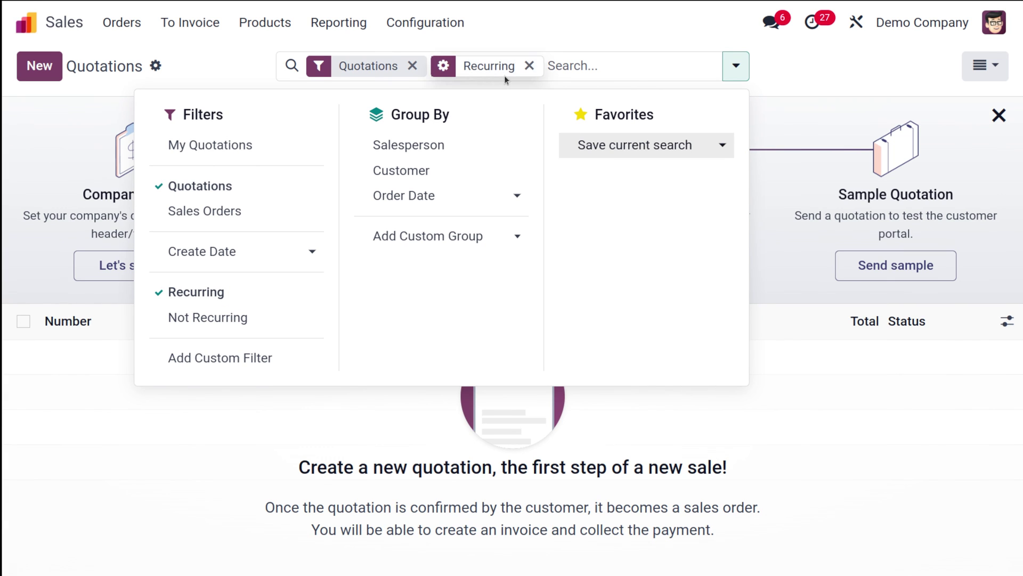
pyautogui.click(418, 68)
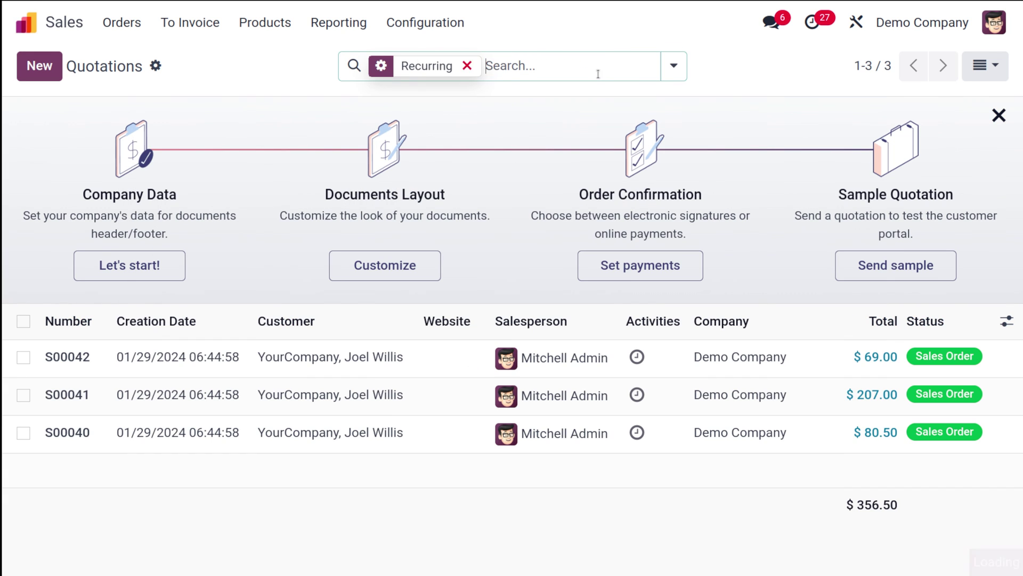
pyautogui.click(673, 68)
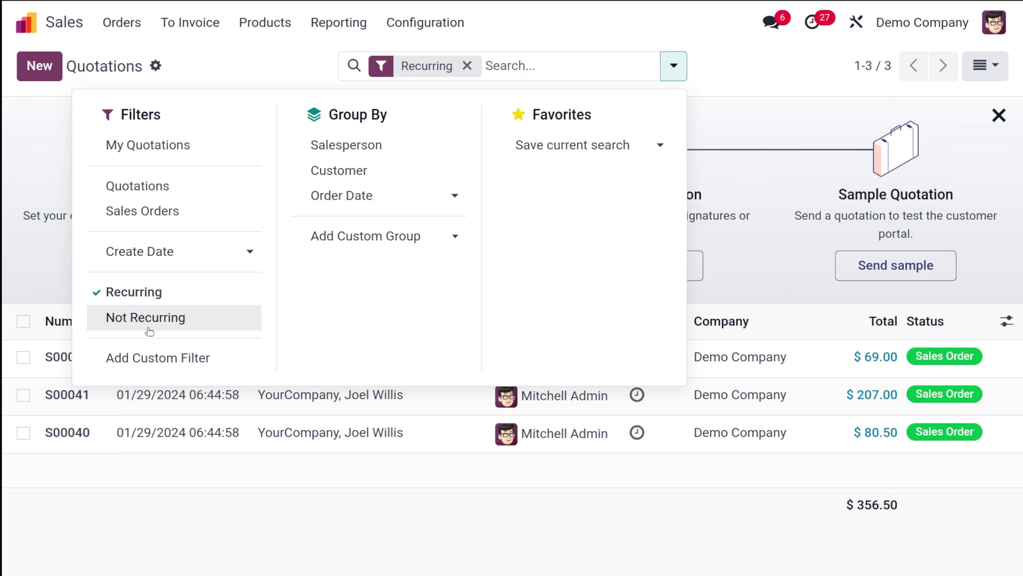
pyautogui.click(161, 212)
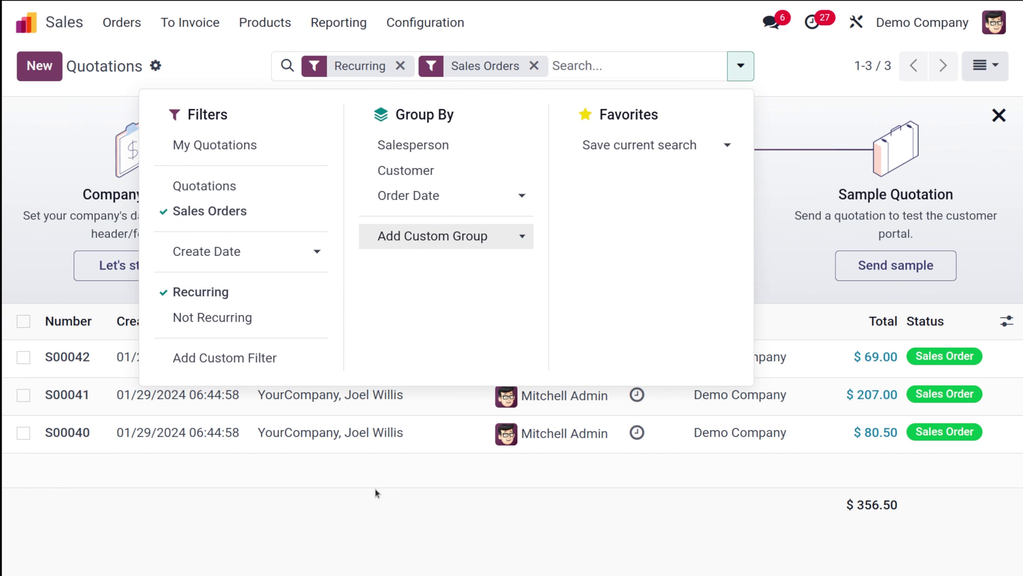
pyautogui.click(268, 205)
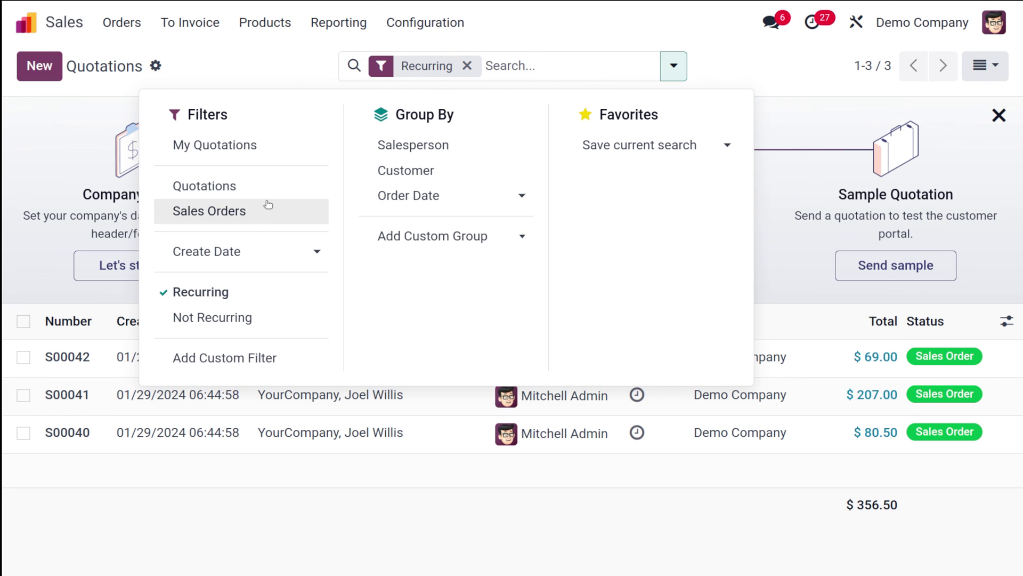
# Add Create Date: January 2024 and Sales Orders filters, leaving 3 orders totalling $356.50.
pyautogui.click(266, 251)
pyautogui.click(235, 276)
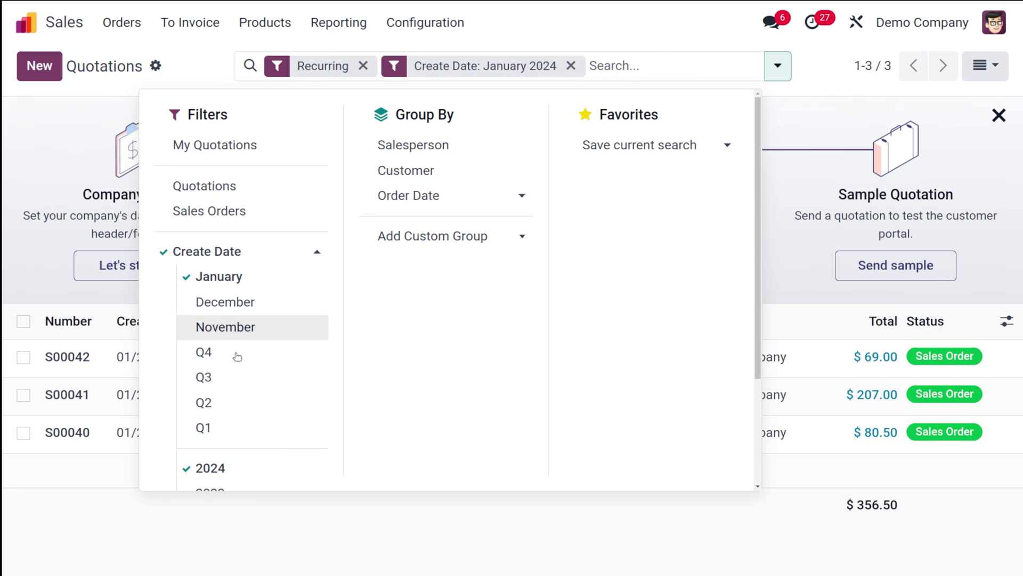
pyautogui.scroll(-1, 240, 468)
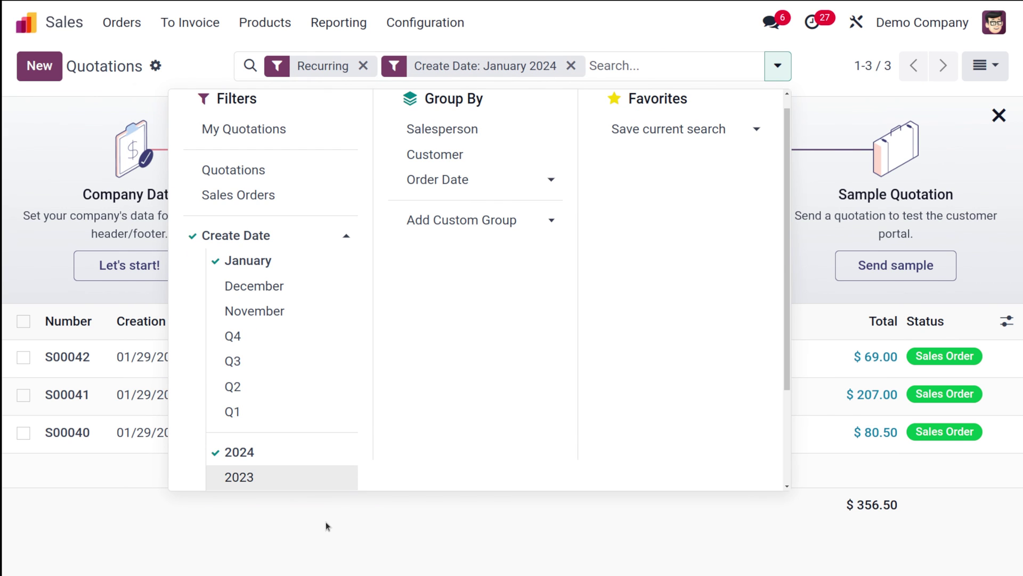
pyautogui.click(326, 525)
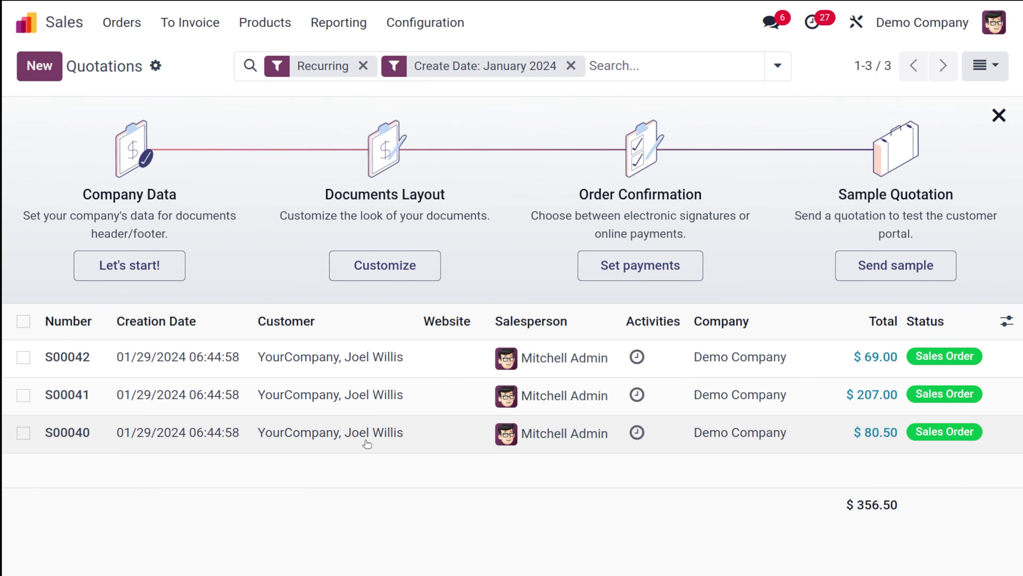
pyautogui.click(777, 66)
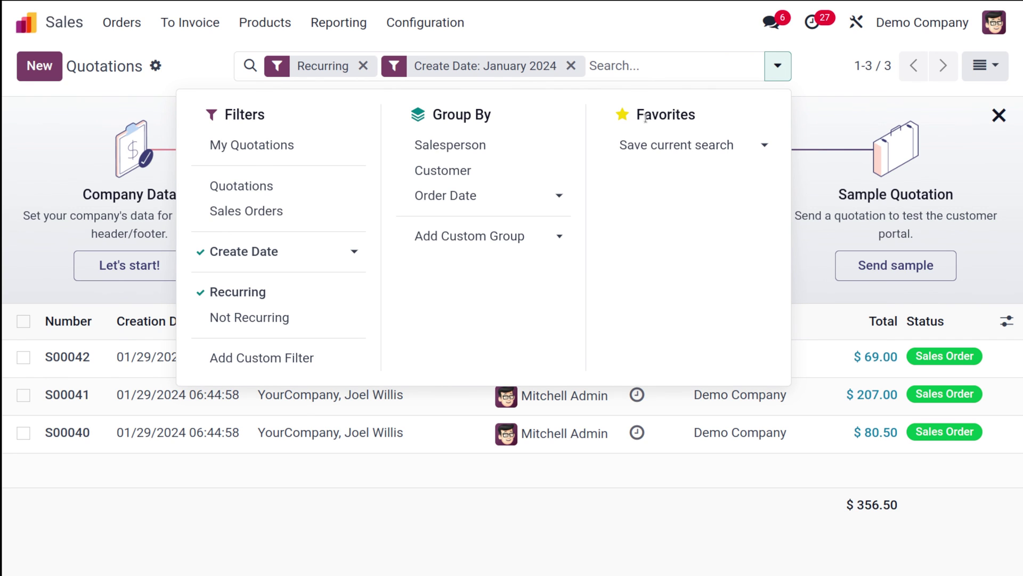
pyautogui.click(311, 224)
pyautogui.click(357, 554)
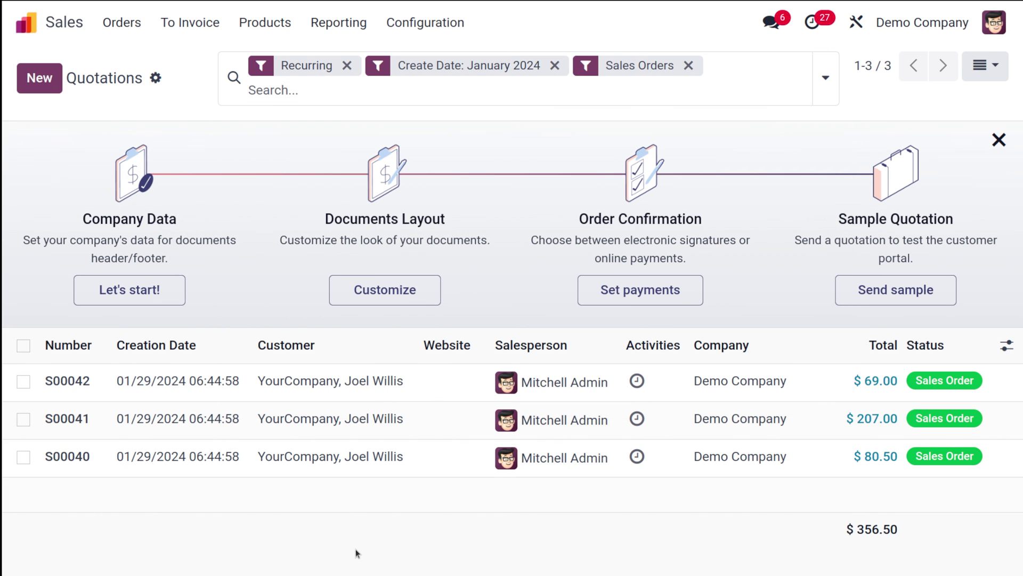